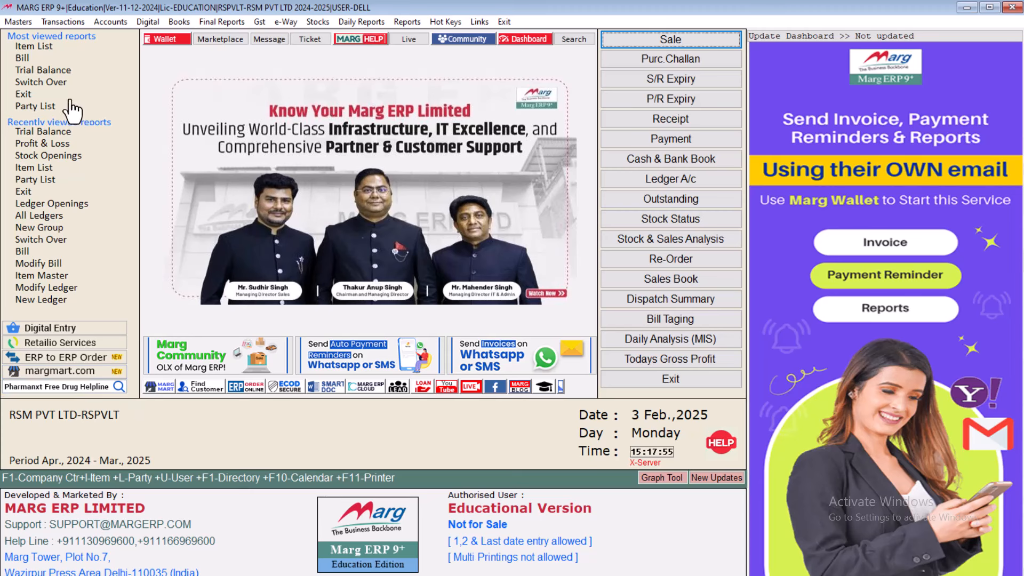
left_click(65, 23)
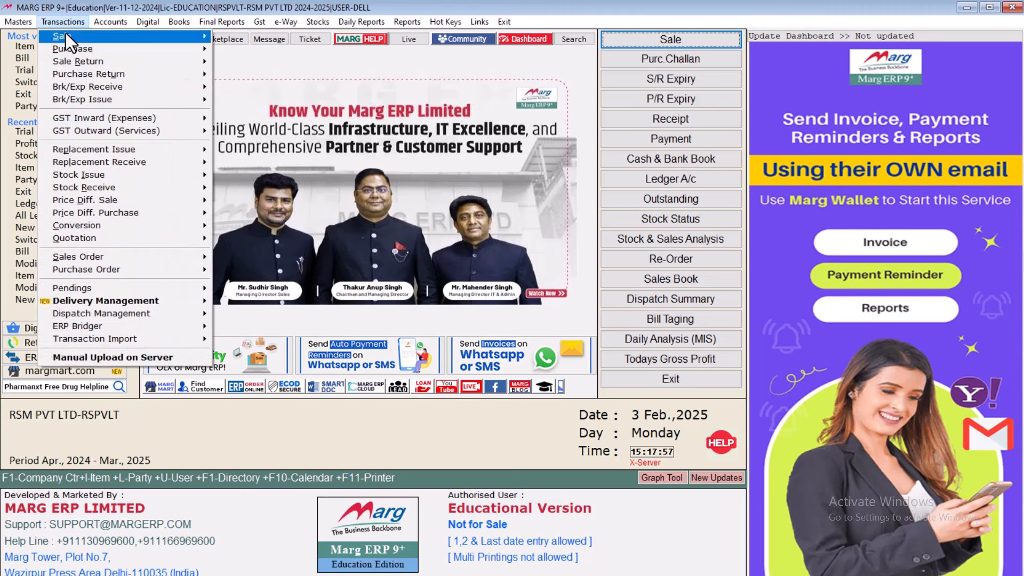
mouse_move(89, 51)
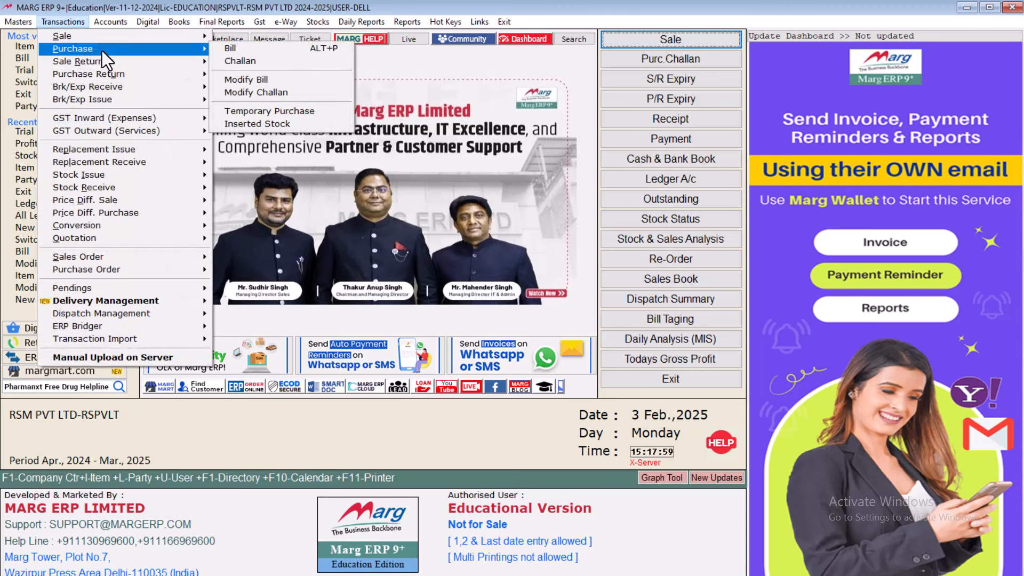
left_click(230, 48)
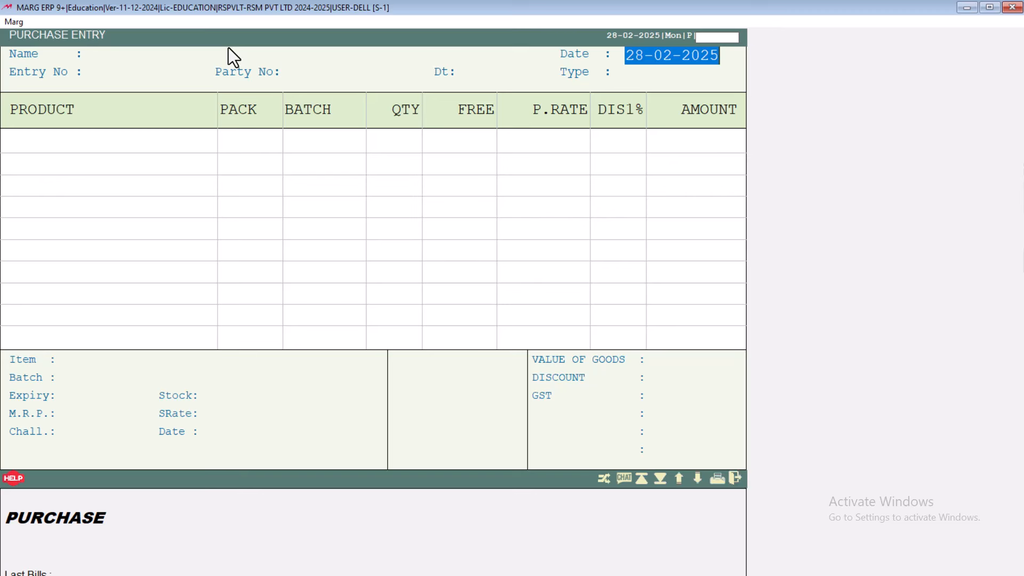
key("Escape")
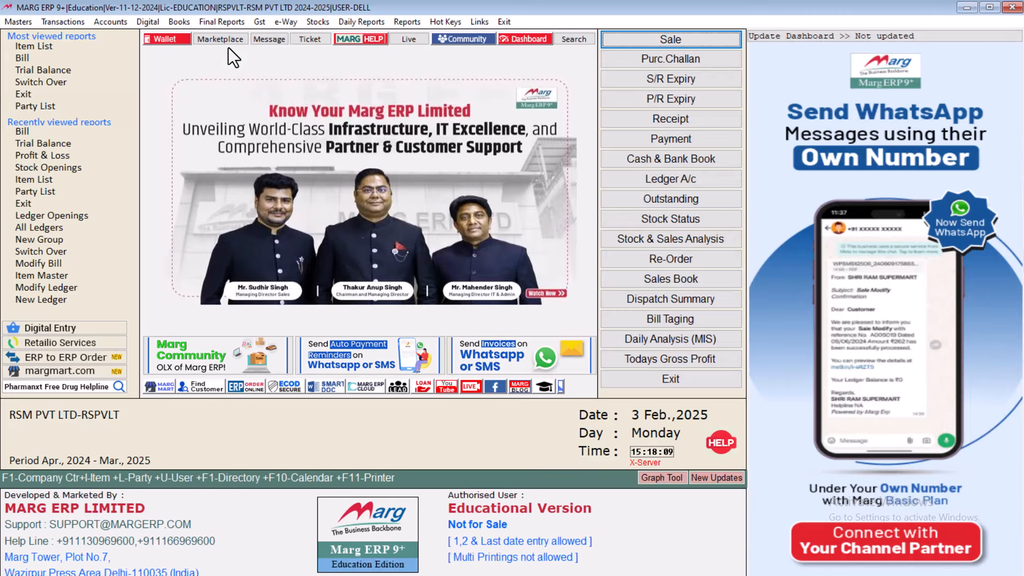
Start a purchase bill dated 28-02-2025 and begin a new party ledger under Sundry Creditors (Suppliers).
key("alt+p")
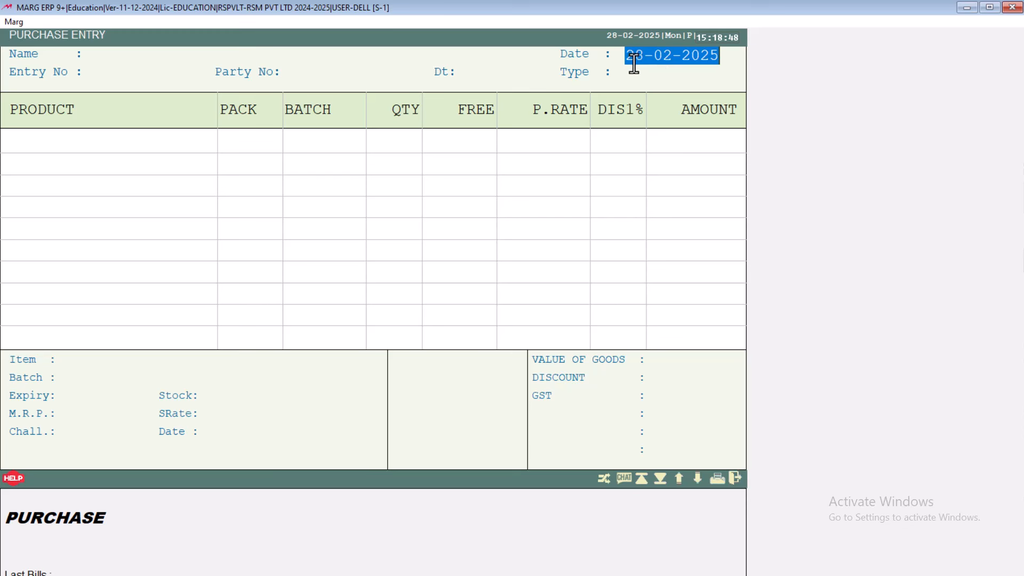
key("Return")
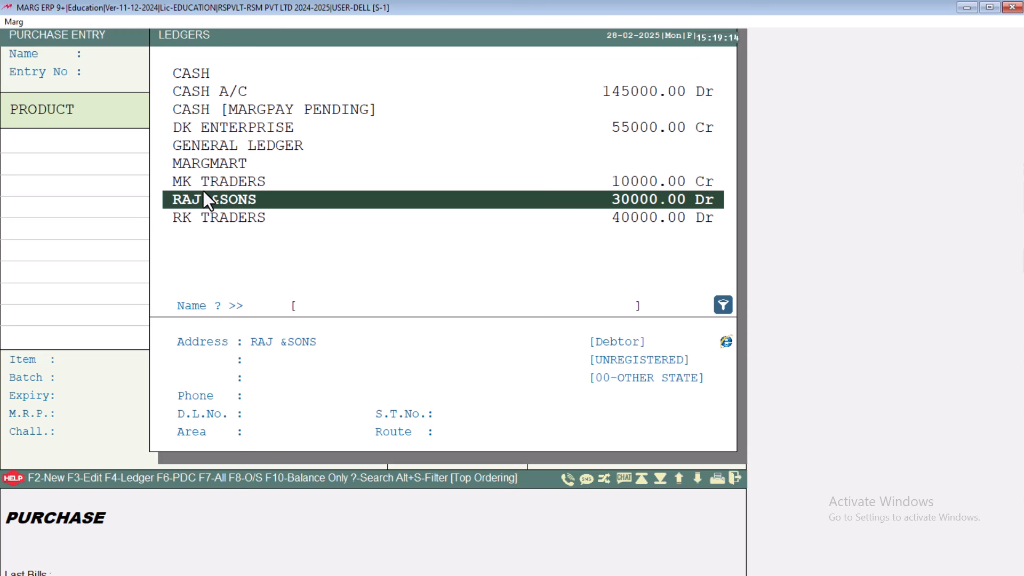
key("F2")
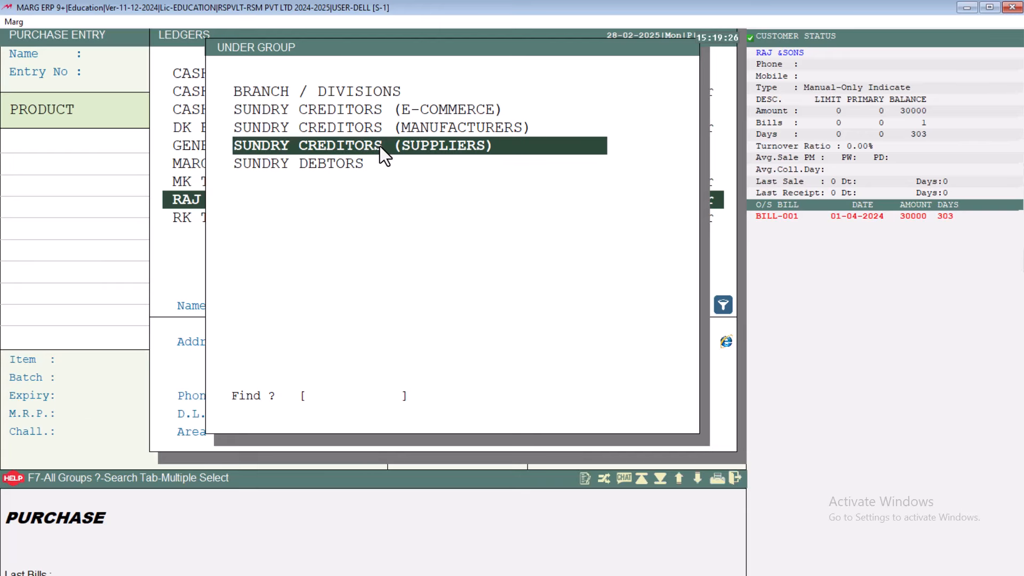
key("Return")
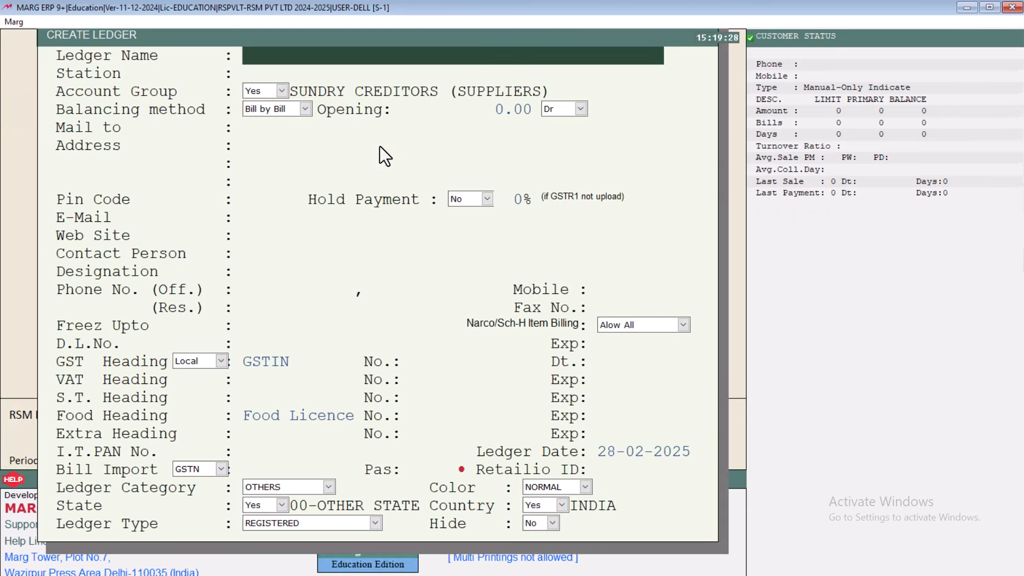
Enter the supplier's name as the ledger name and save the ledger with its other details at their defaults.
type("PK MOHAN")
key("Return")
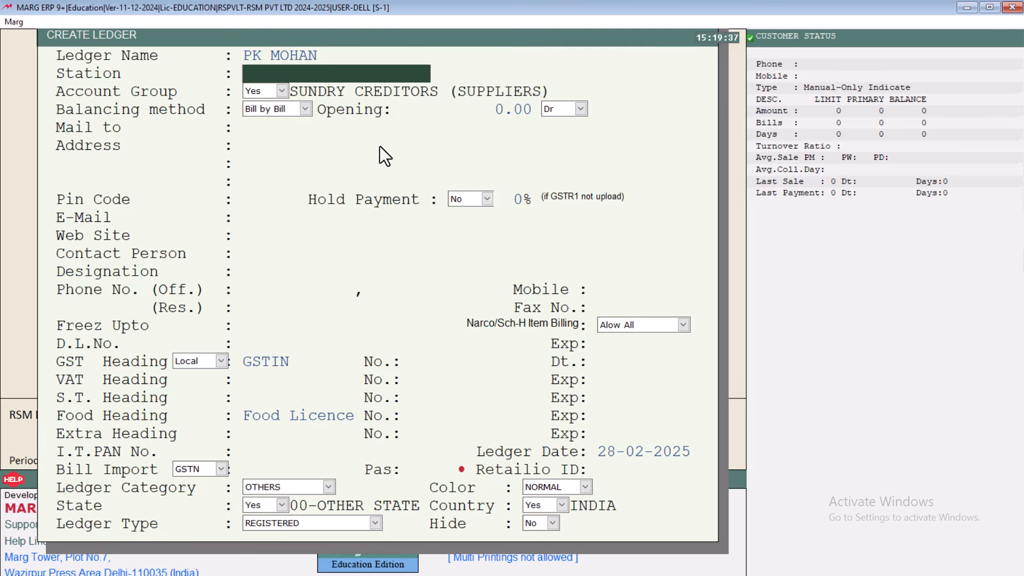
key("Return")
key("Return")
key("Return")
key("Return")
key("Page_Down")
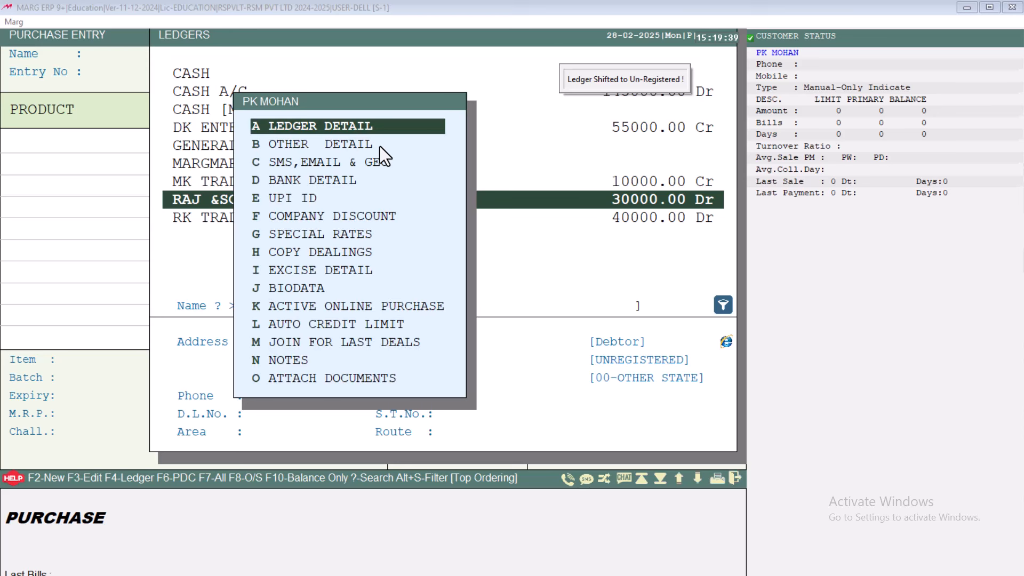
key("Escape")
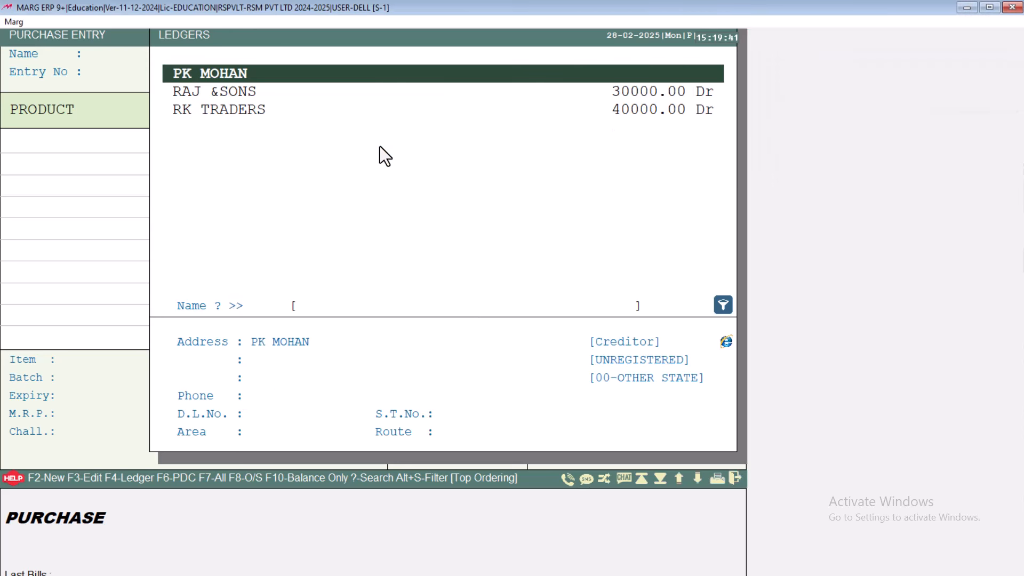
Select the new supplier for the bill, enter party number RT004 dated 28-02-2025, and set the bill type to Local.
key("Return")
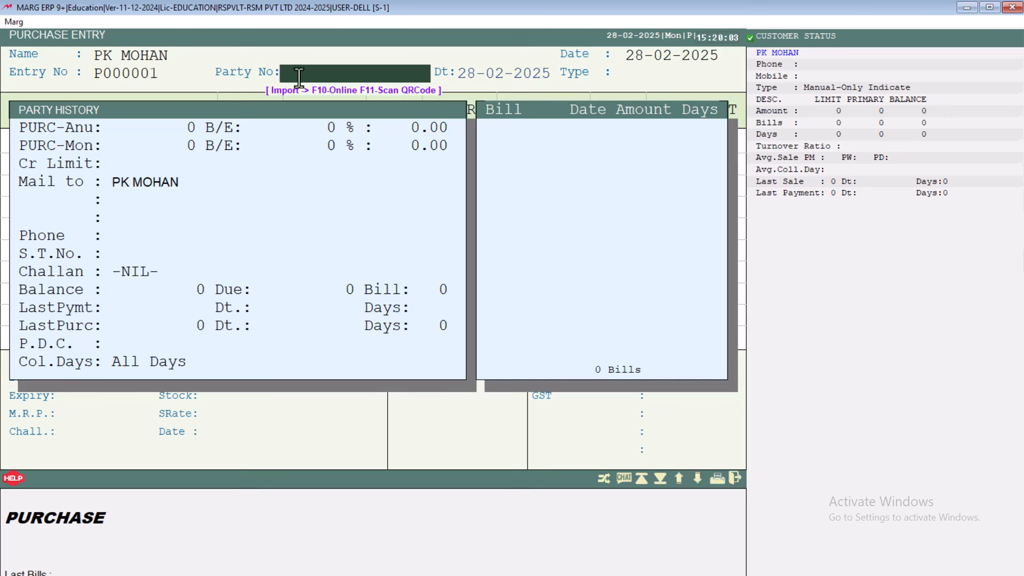
type("001")
key("Return")
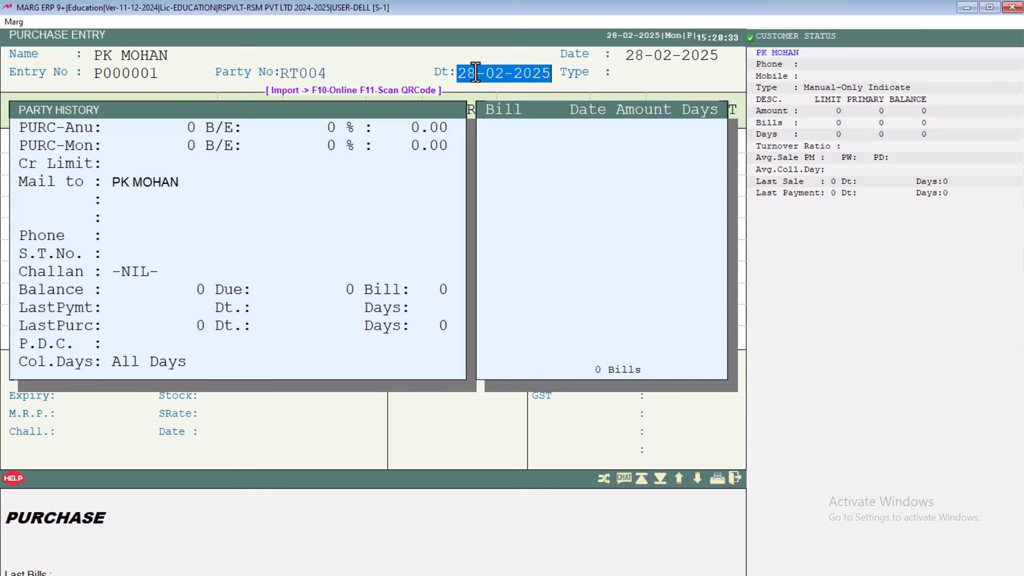
key("Return")
key("Return")
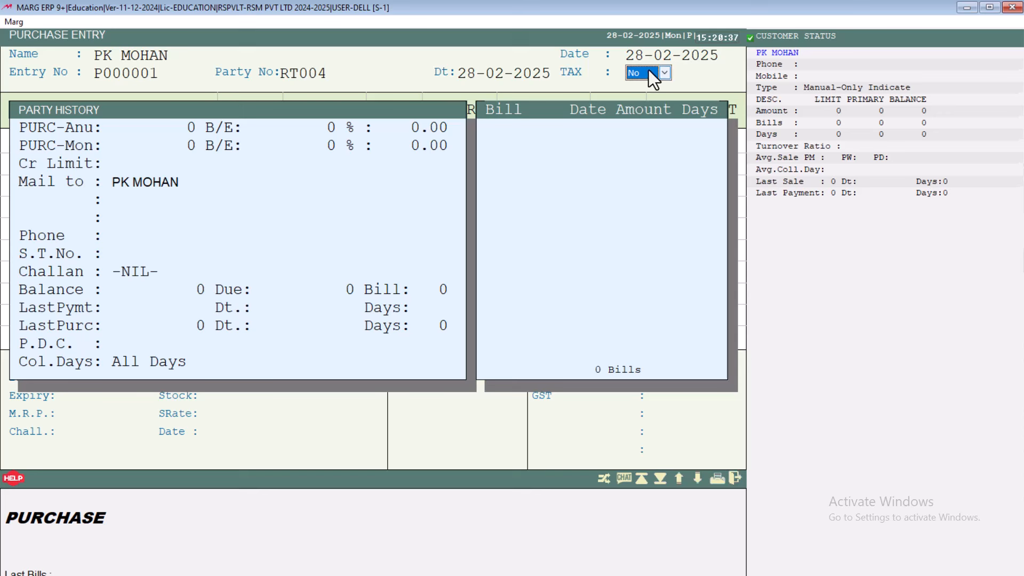
key("y")
key("Return")
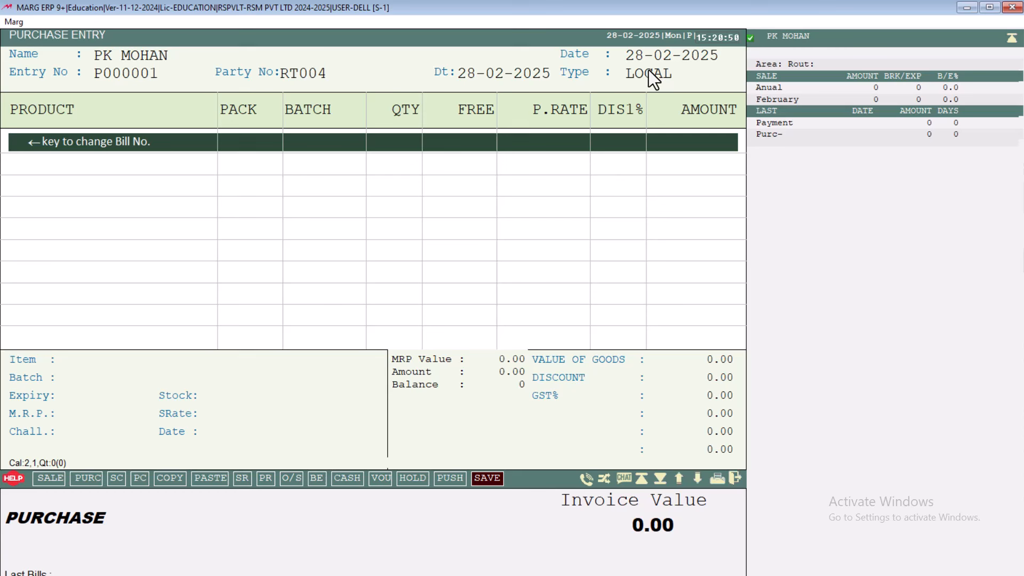
Open the item list for the first bill line and begin a new product with code 3.
key("Return")
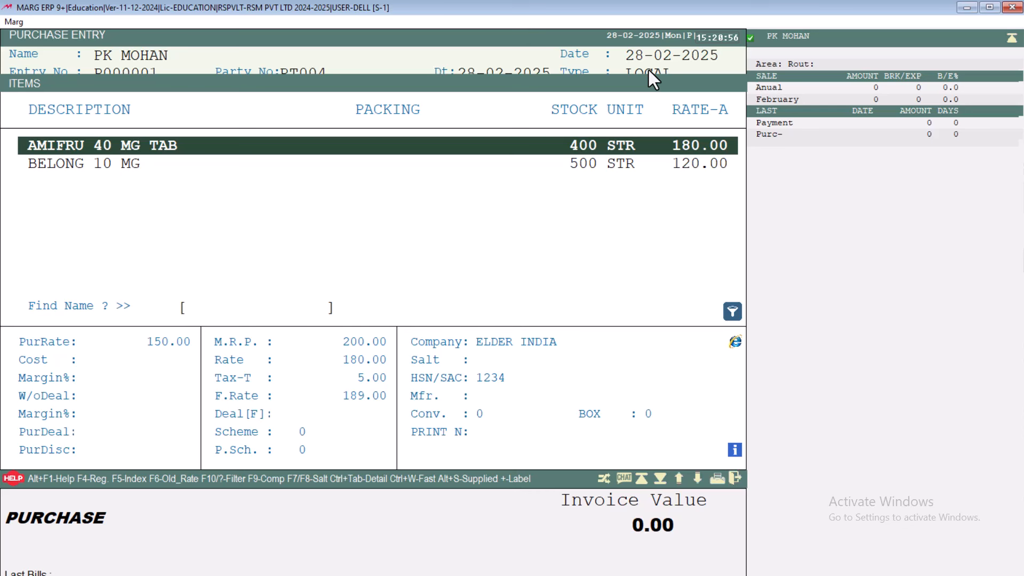
key("Down")
key("Up")
key("Down")
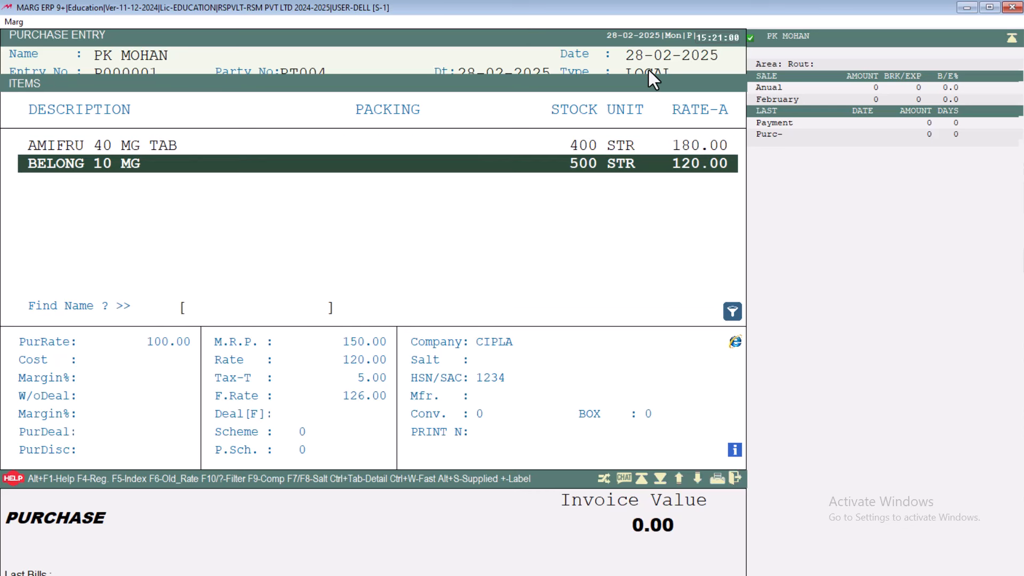
key("Up")
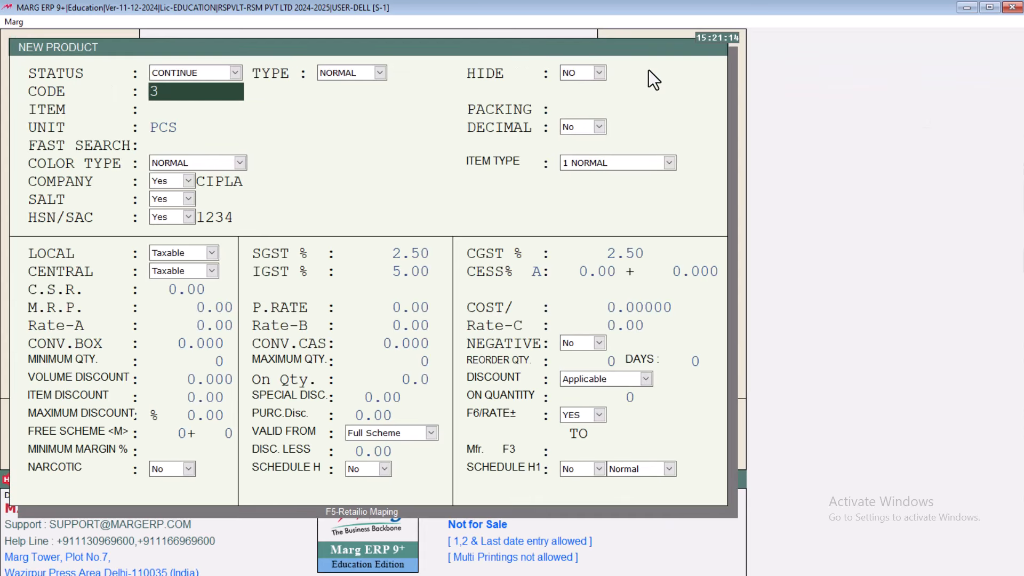
key("Return")
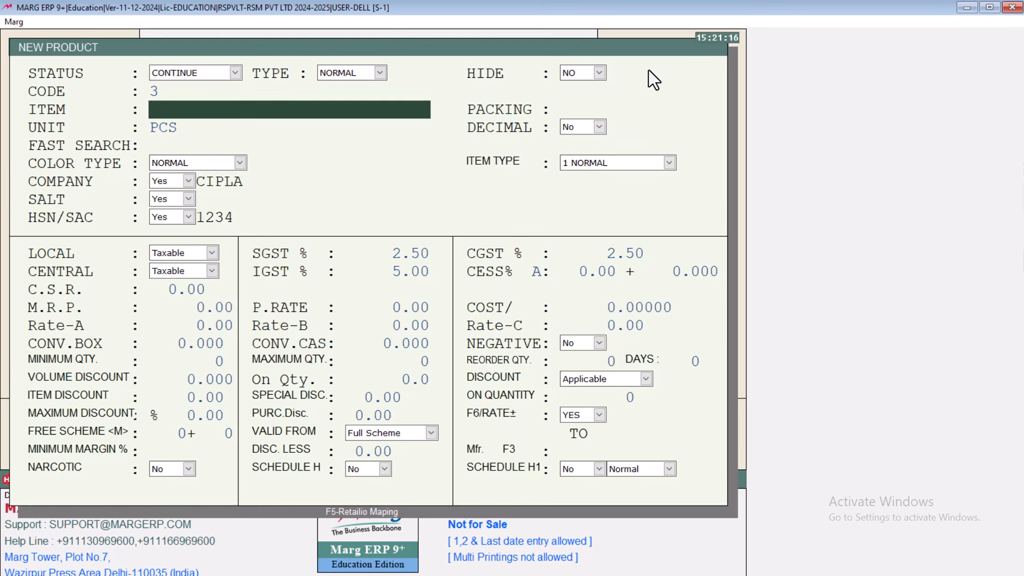
Name the new product PCM, set its unit to STRP, and save it with the remaining fields at their defaults.
type("PCM")
key("Return")
key("Return")
type("STRP")
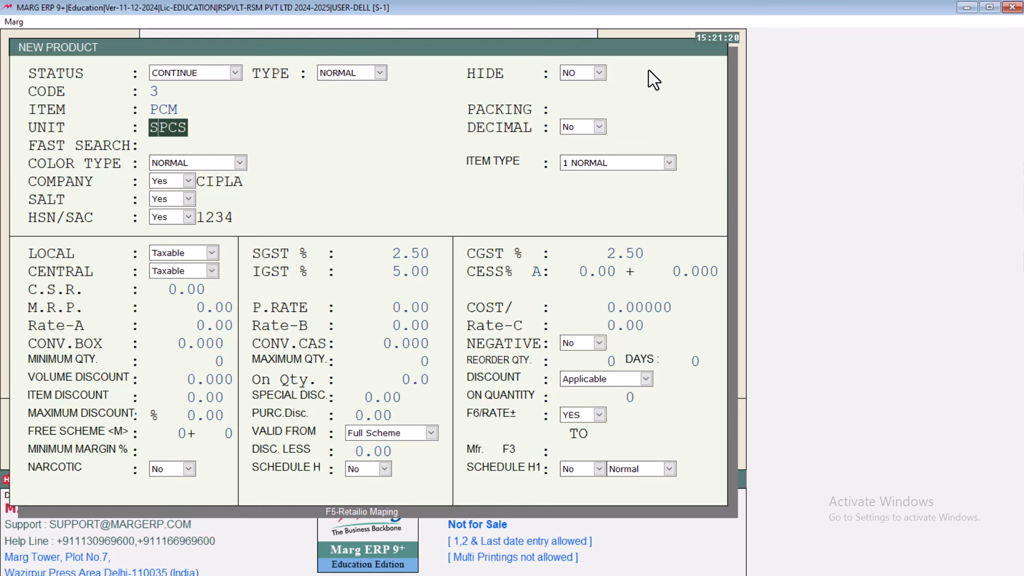
key("Return")
key("Return")
key("Return")
key("Return")
key("Return")
key("Return")
key("Return")
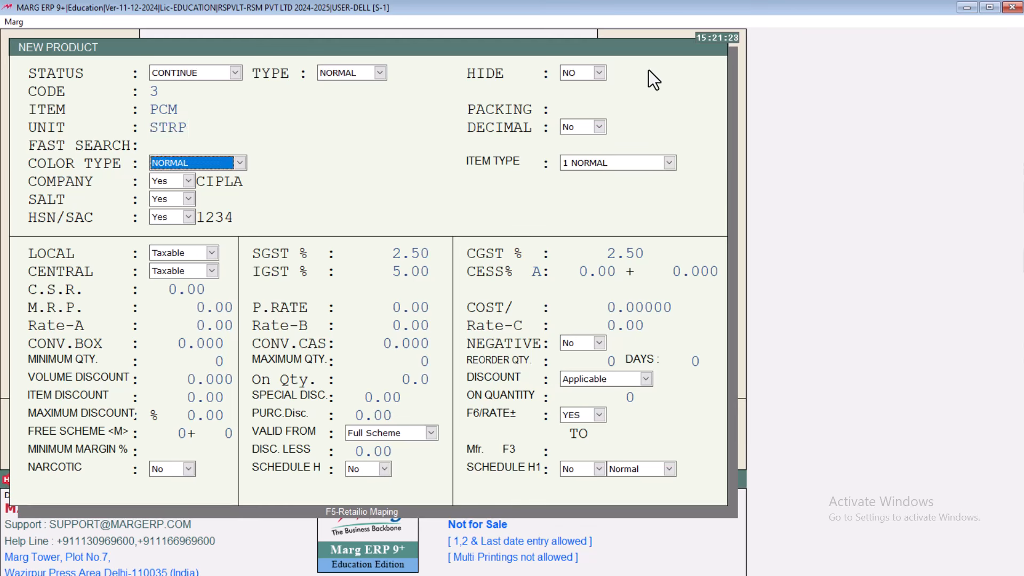
key("Return")
key("Return")
key("Return")
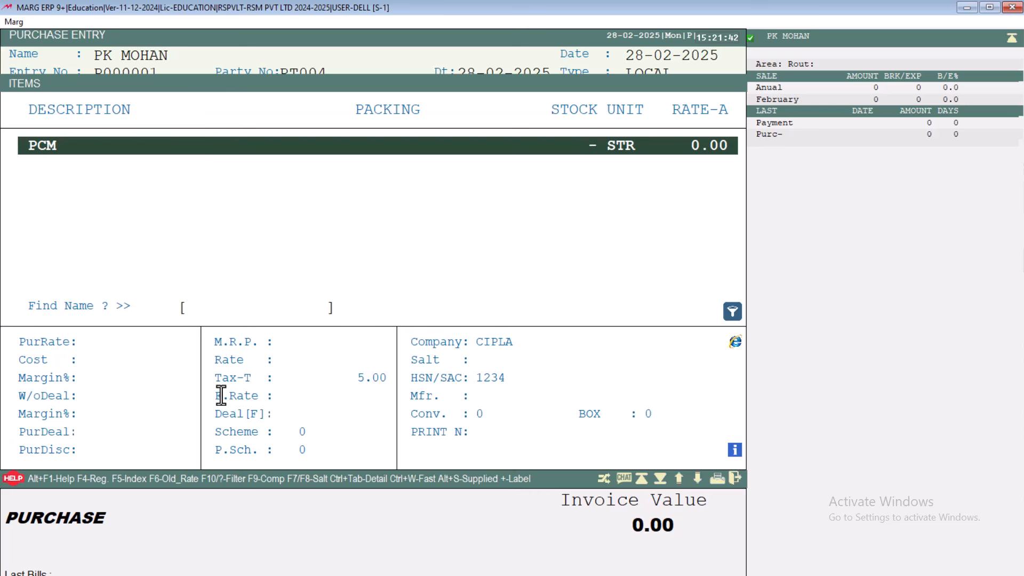
Add PCM to the purchase bill with batch number BTCH001.
key("Return")
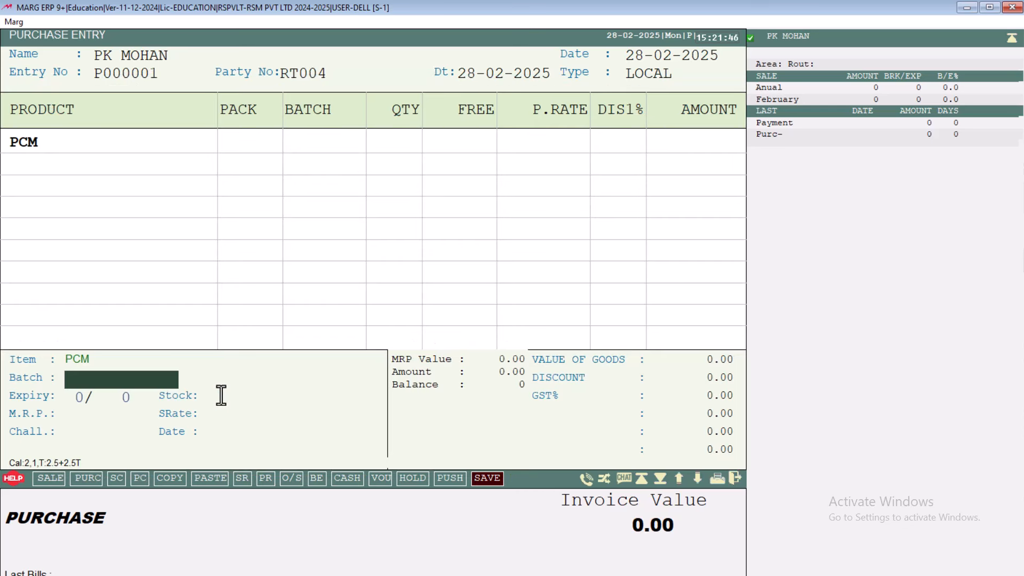
type("BTACHH01")
key("BackSpace")
key("BackSpace")
key("BackSpace")
key("BackSpace")
key("BackSpace")
key("BackSpace")
type("CH001")
key("Return")
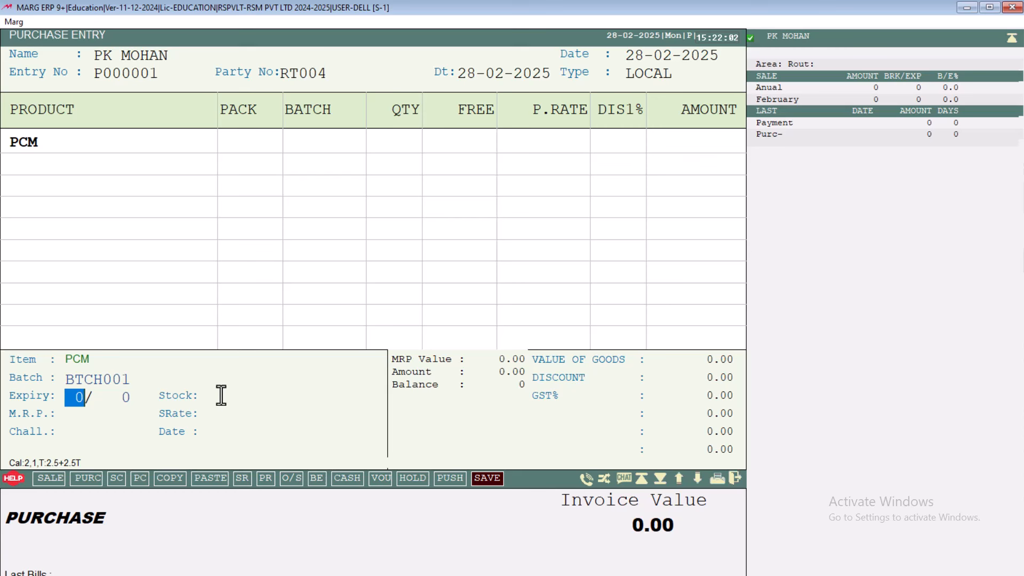
Set the expiry of the PCM batch to January 2026.
type("1")
key("Return")
type("2026")
key("Return")
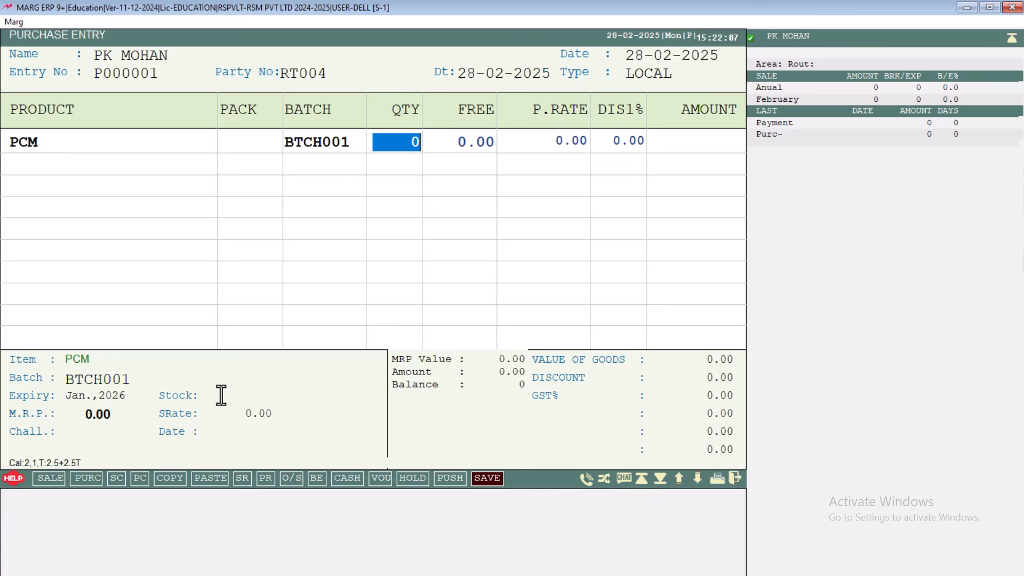
Enter quantity 100 and purchase rate 50 for PCM, with no free quantity and no discount.
type("100")
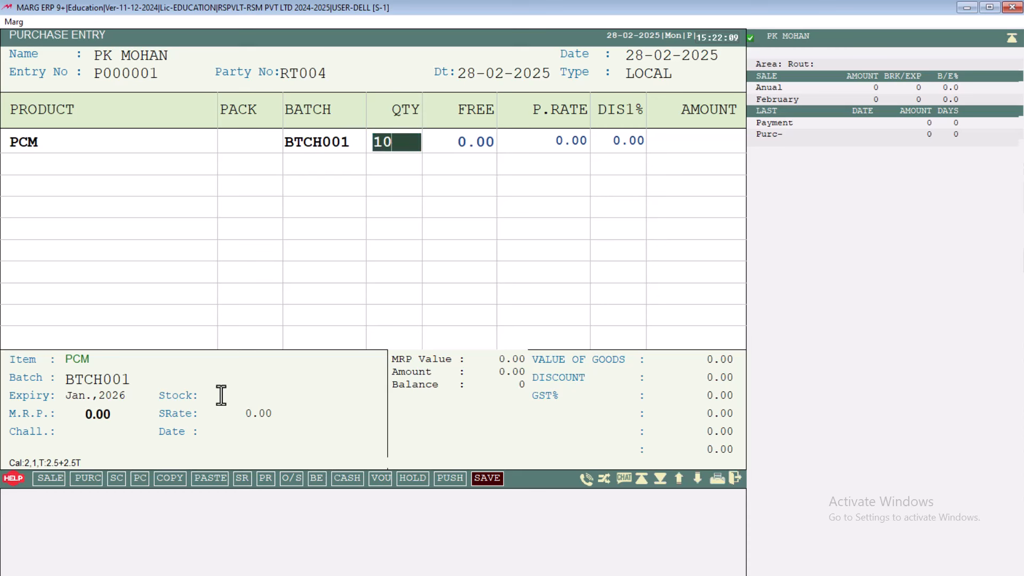
key("Return")
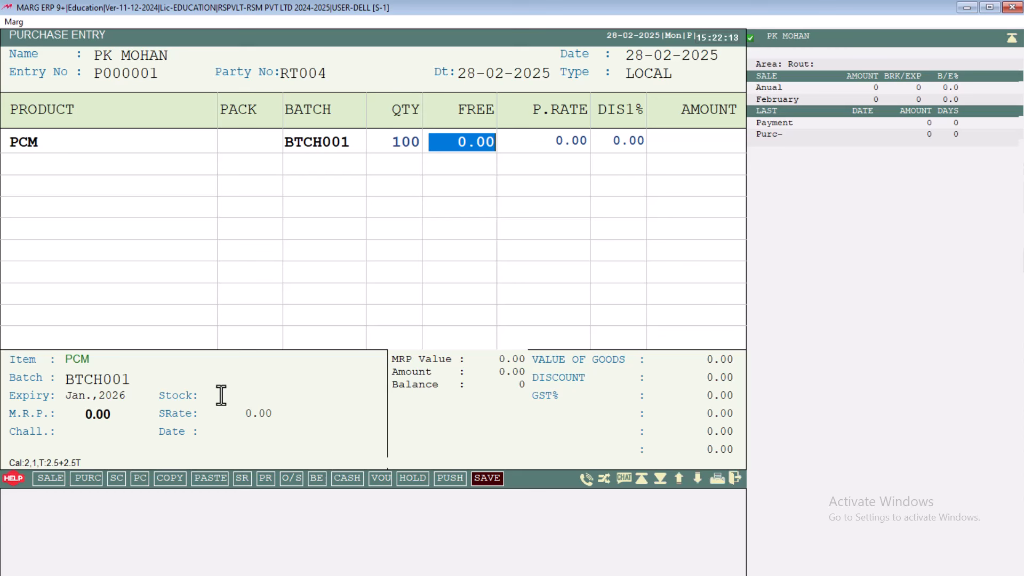
key("Return")
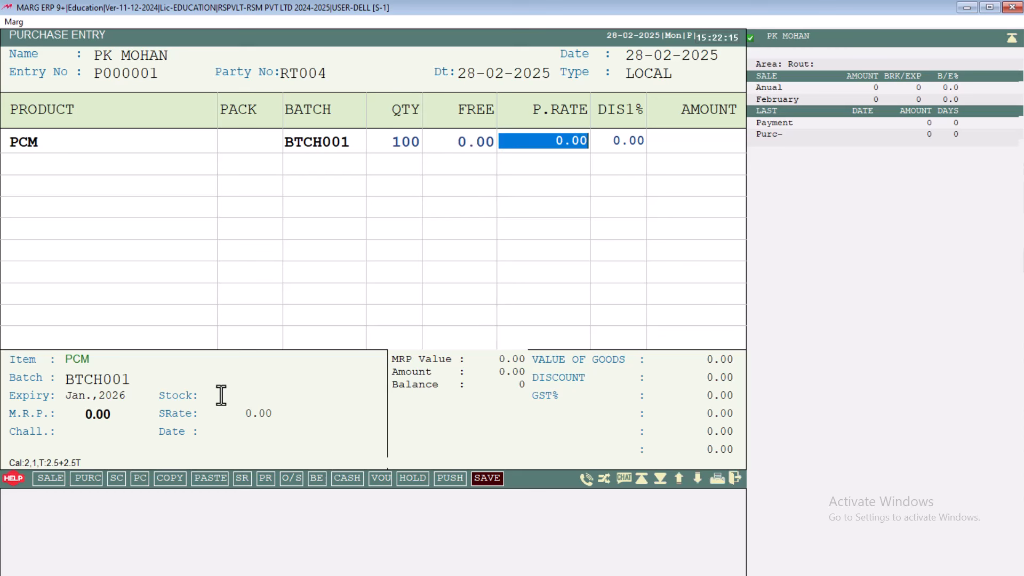
type("50")
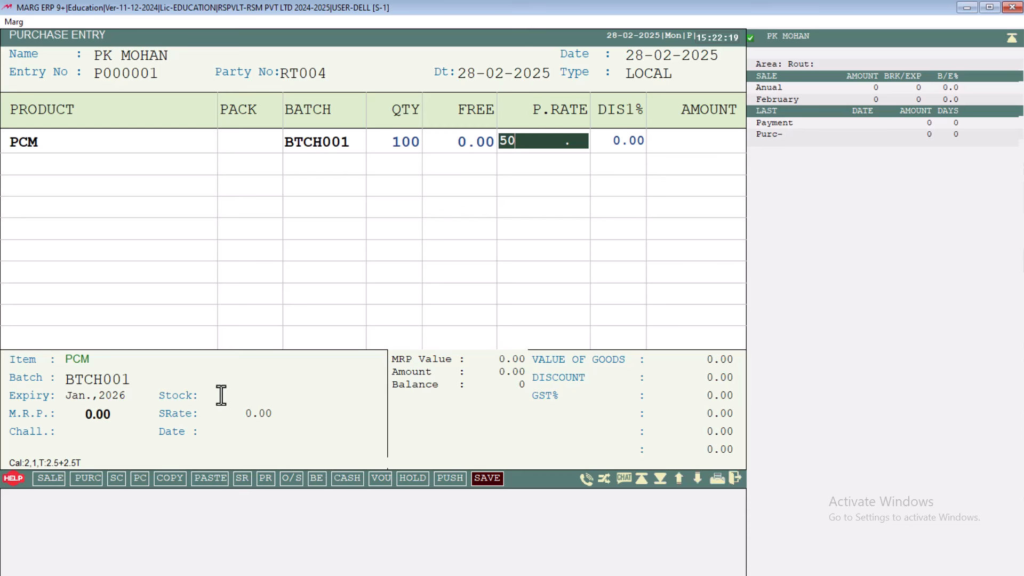
key("Return")
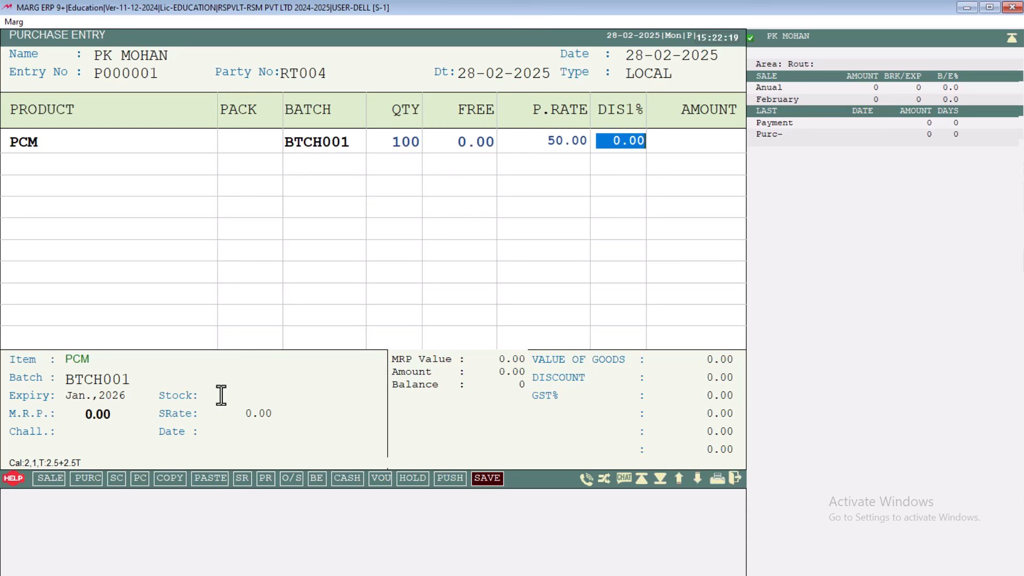
key("Return")
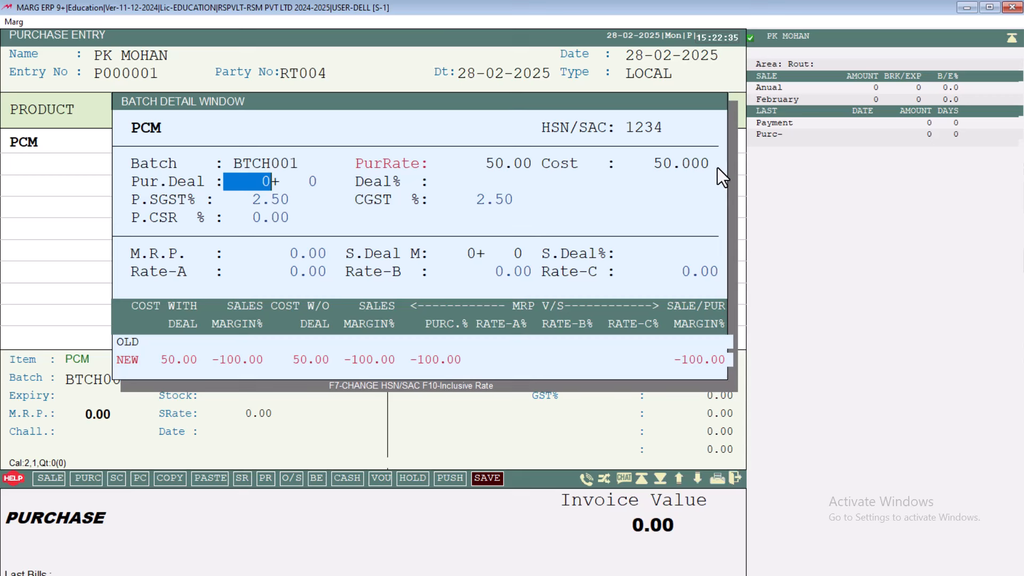
Accept the default batch details for PCM and end item entry without adding another product.
key("Return")
key("Return")
key("Return")
key("Return")
key("Return")
key("Return")
key("Return")
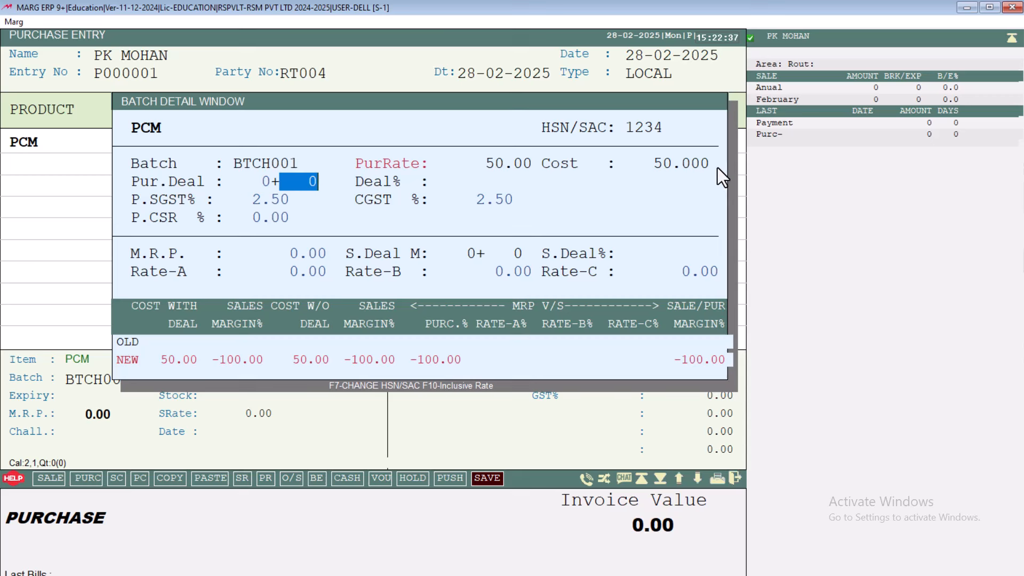
key("Return")
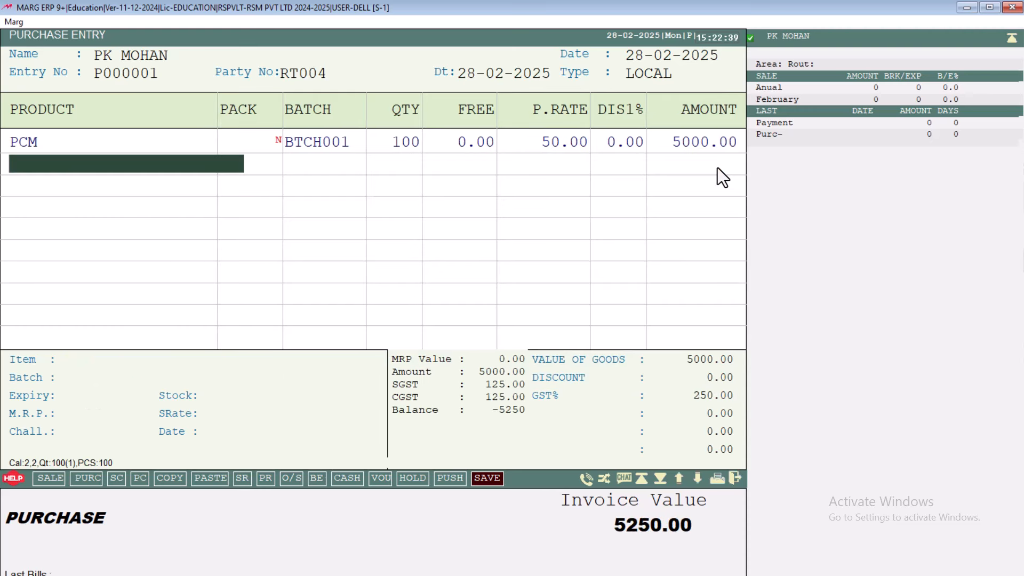
key("Return")
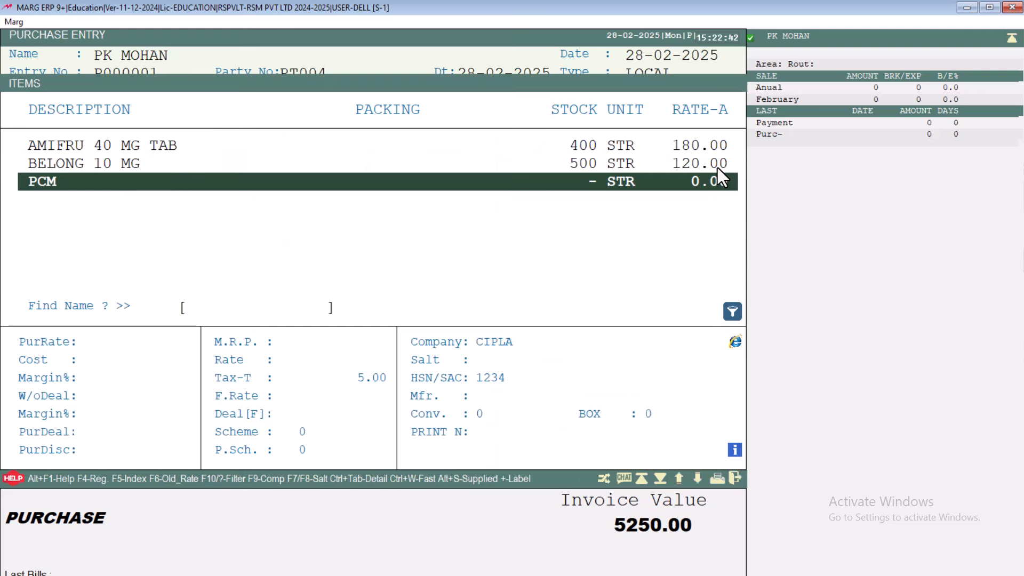
key("Escape")
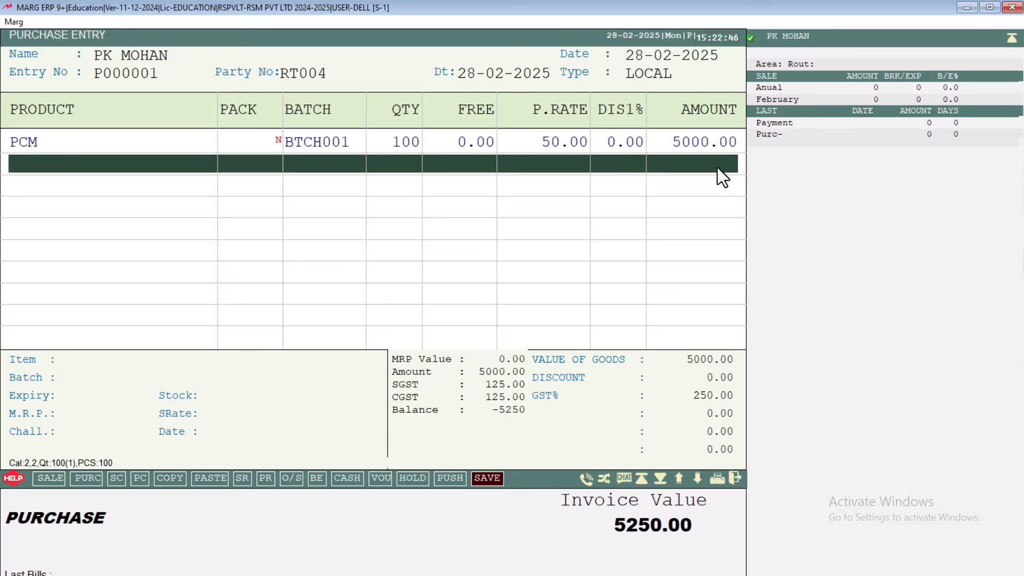
key("ctrl+w")
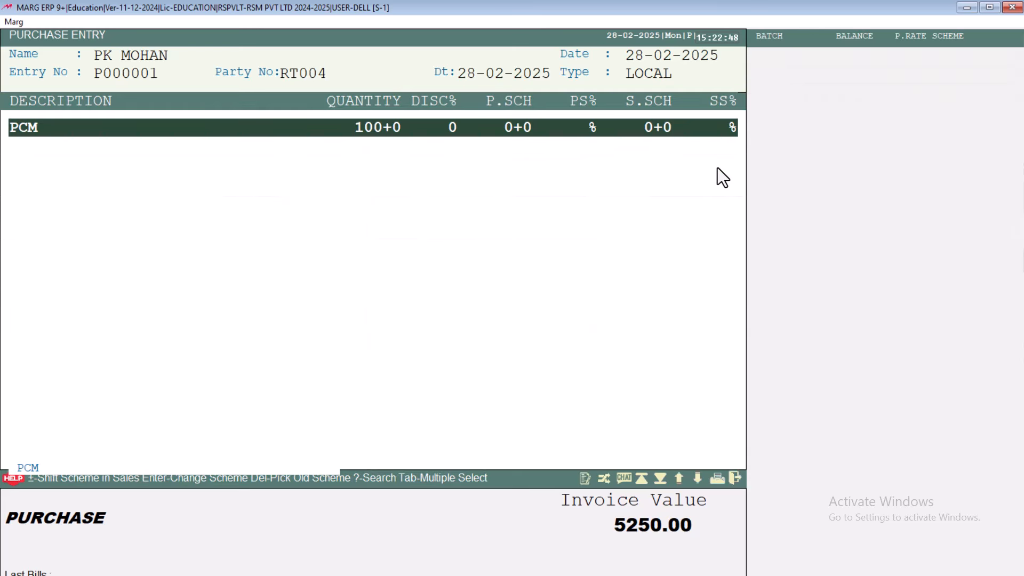
key("Escape")
key("Return")
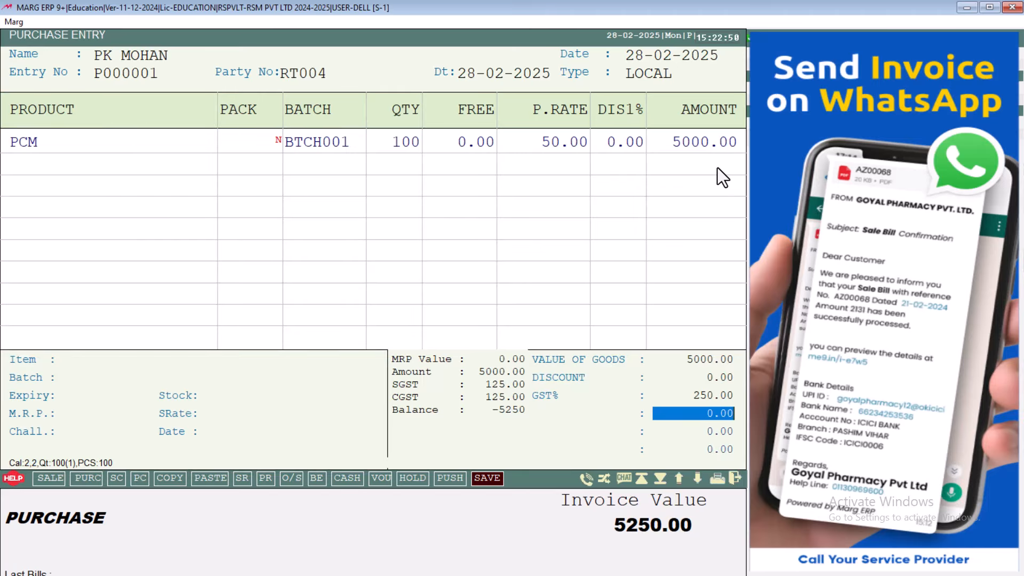
key("Return")
key("Return")
key("Return")
key("Return")
key("Return")
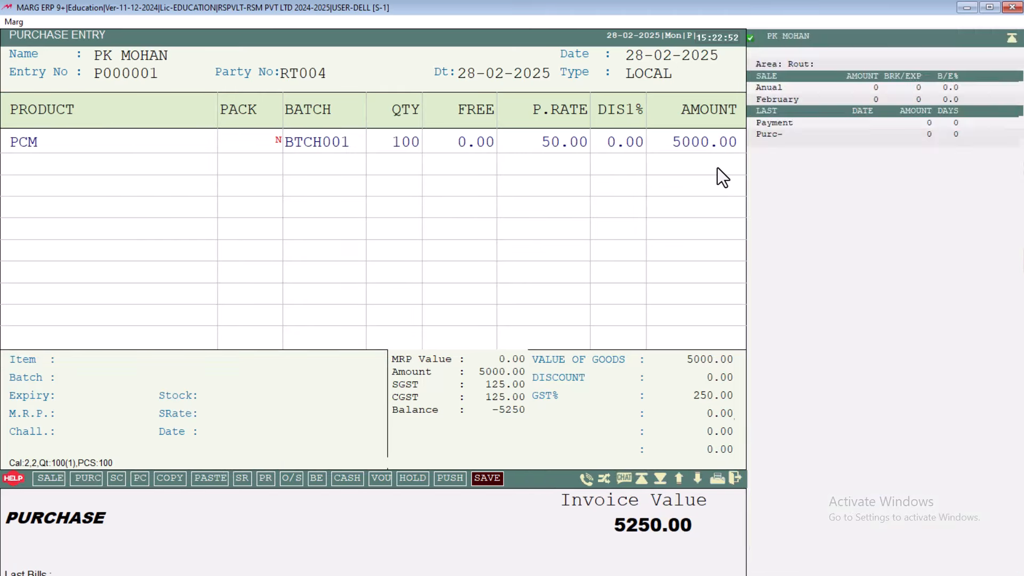
Start saving the purchase bill, reviewing its tax summary before continuing to the additional charges.
key("ctrl+w")
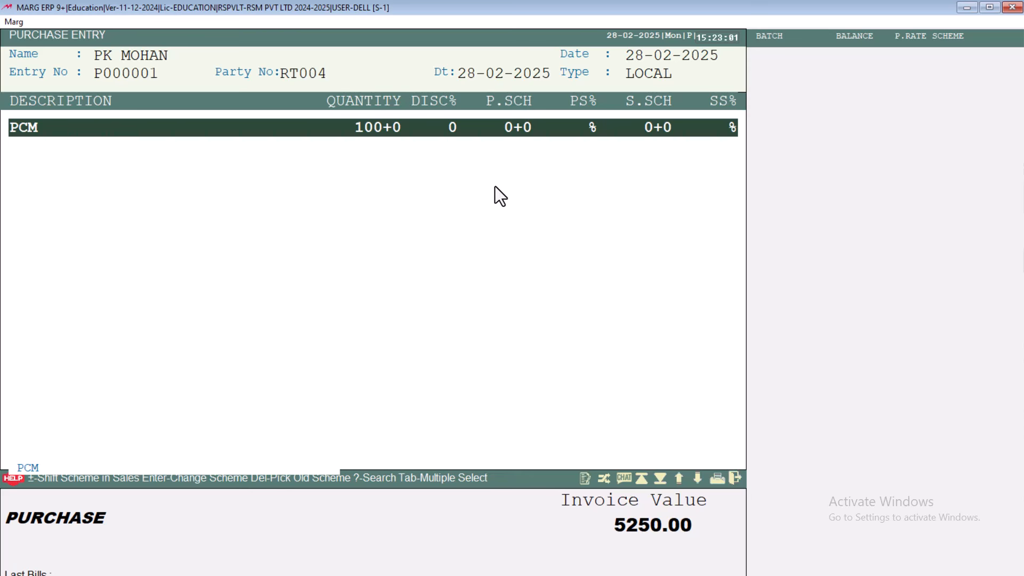
key("Escape")
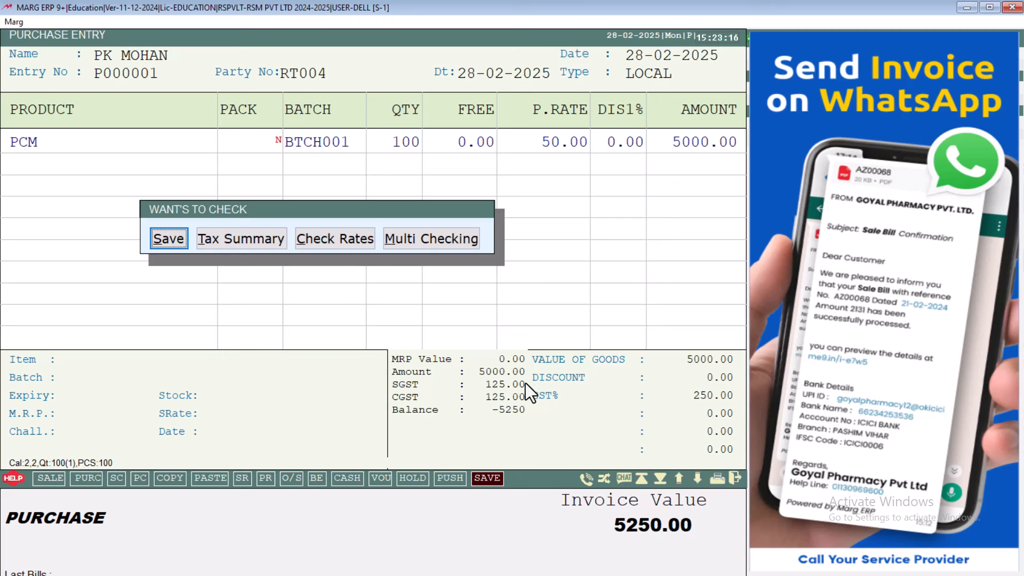
left_click(244, 239)
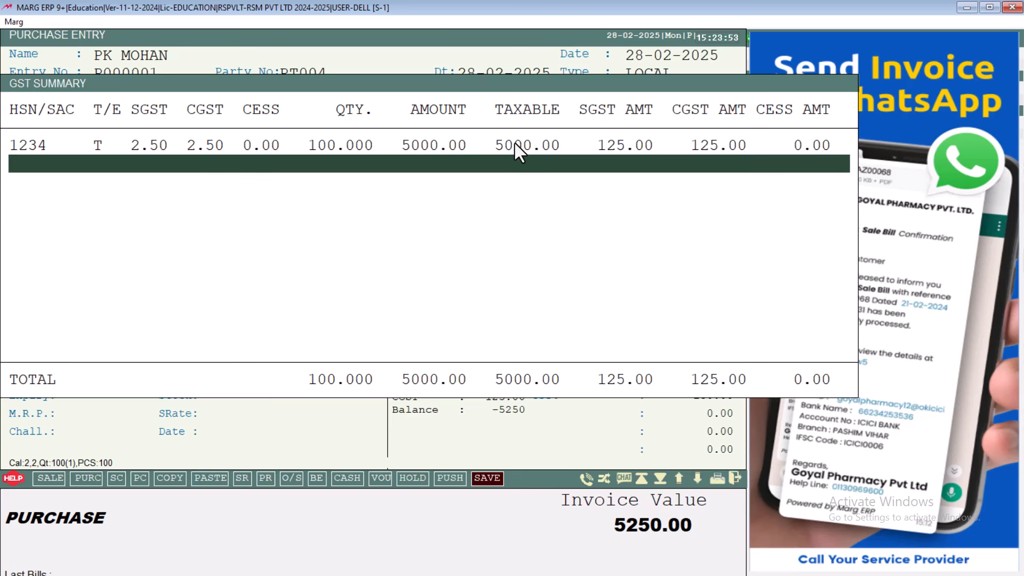
key("Escape")
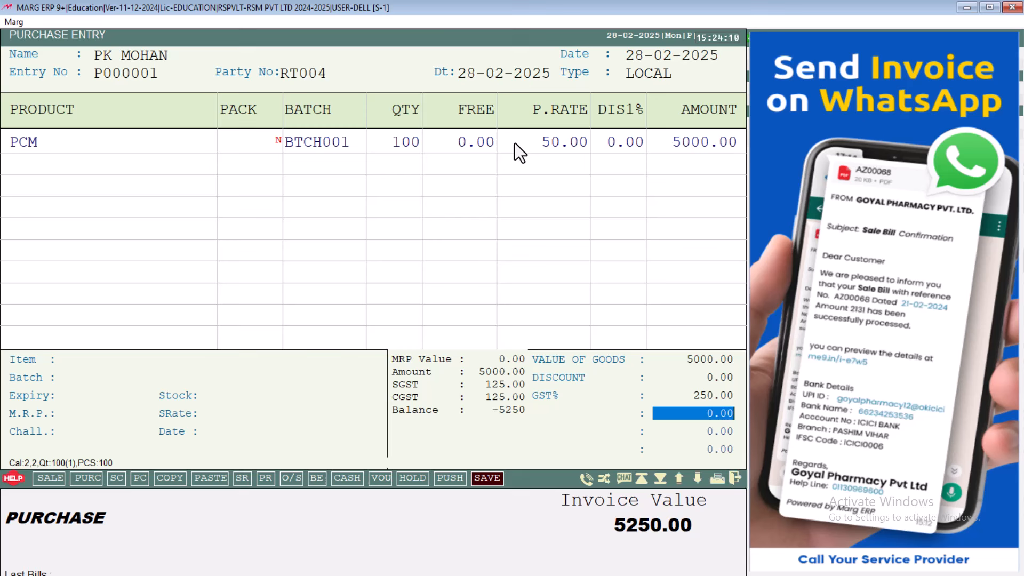
Add a charge of 100 to the bill under the FREIGHT ledger and leave the remaining charge rows at zero.
type("100")
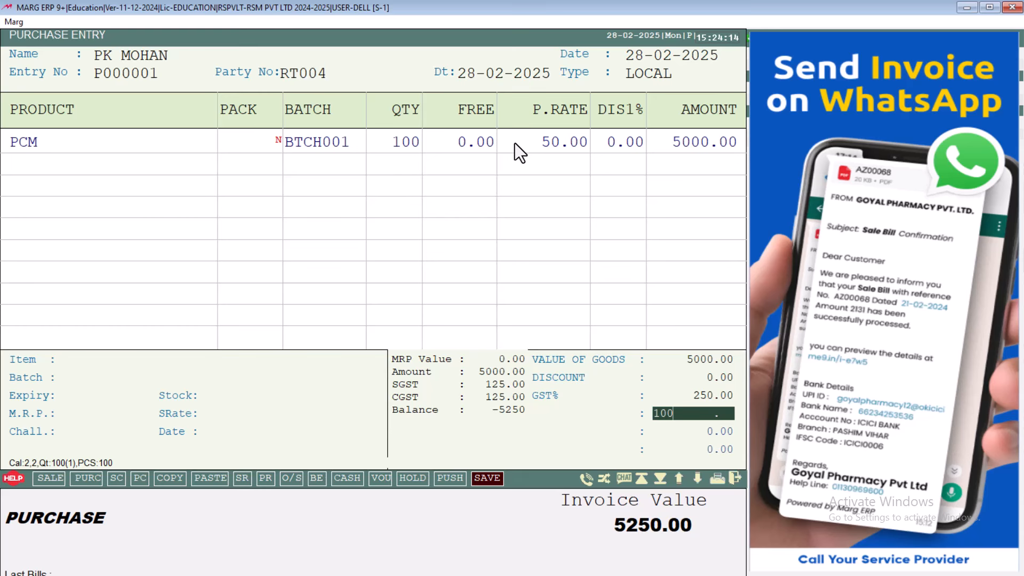
key("Return")
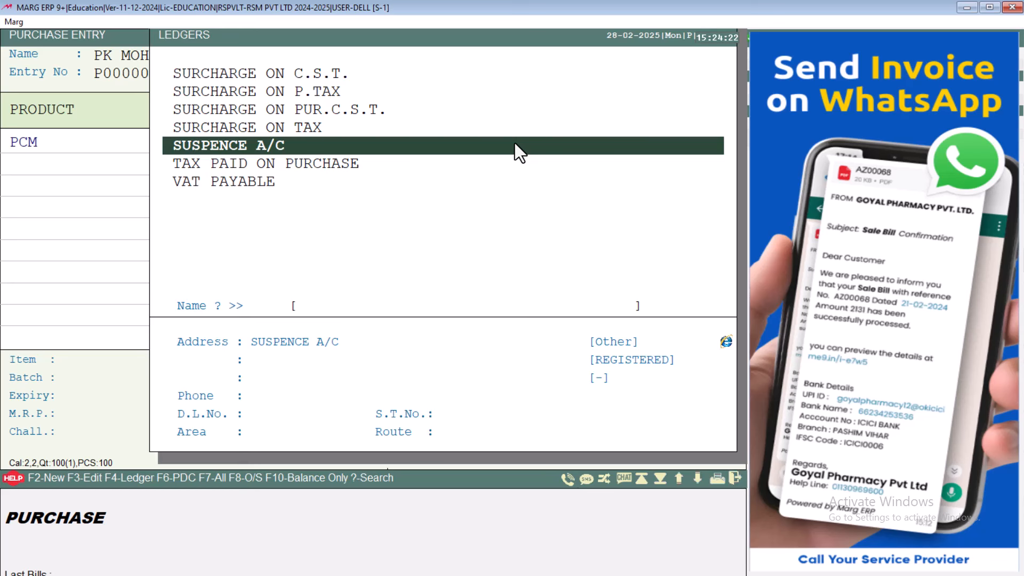
type("FR")
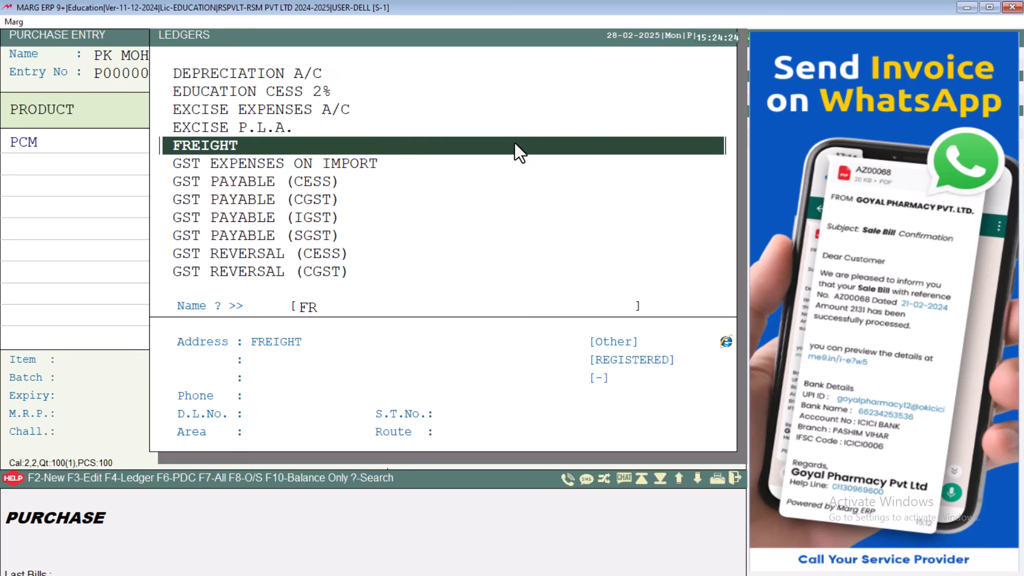
key("Return")
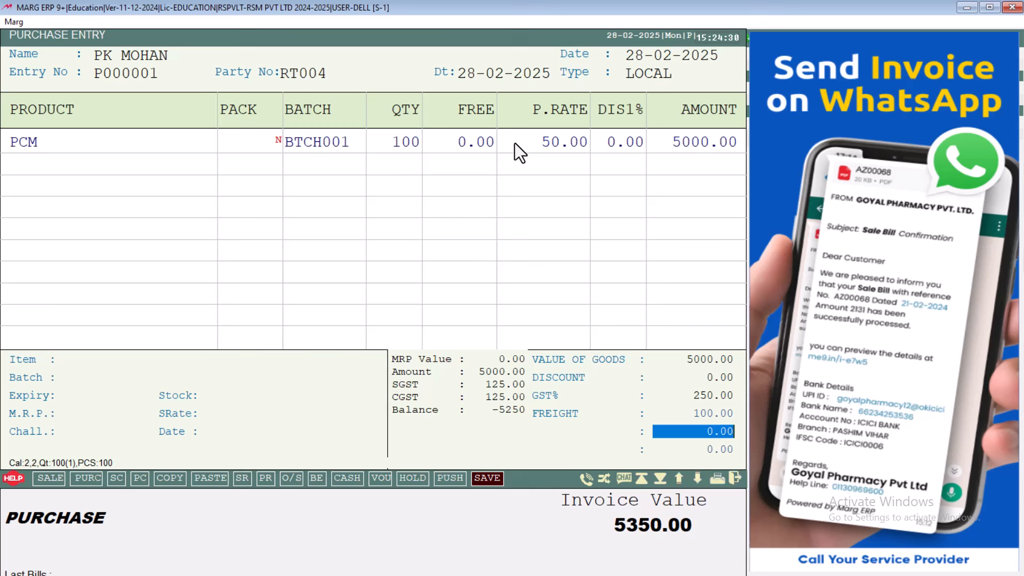
key("Return")
key("Return")
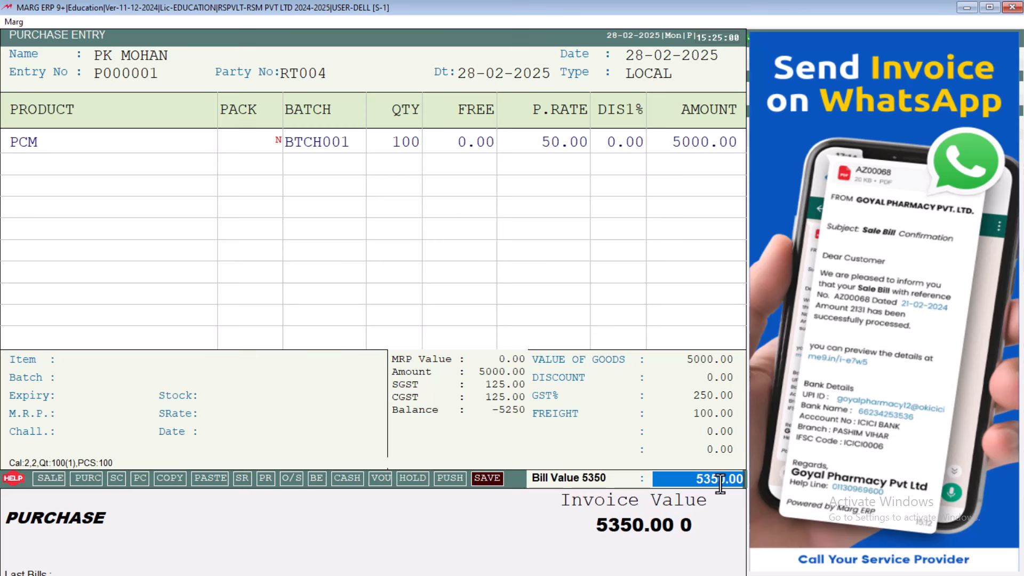
Accept the bill value, enter cash paid 350 and land cost 100 in the bill levies, and save the changes.
key("Return")
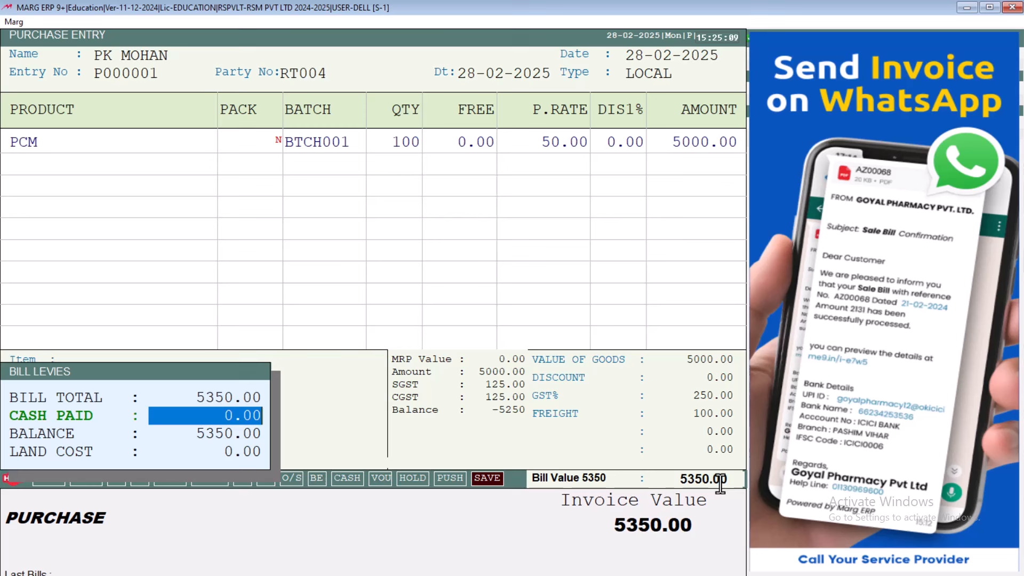
type("350")
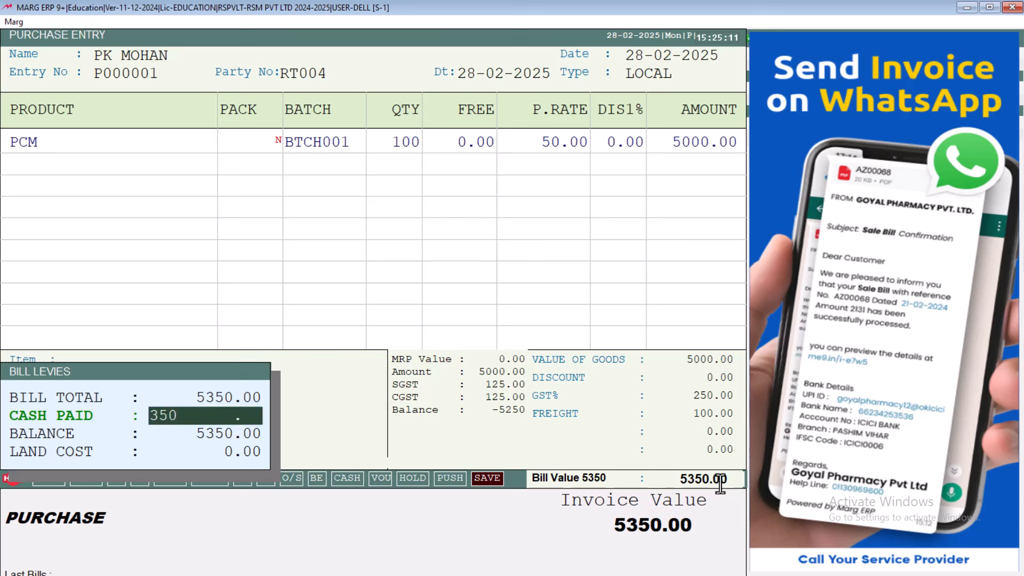
key("Return")
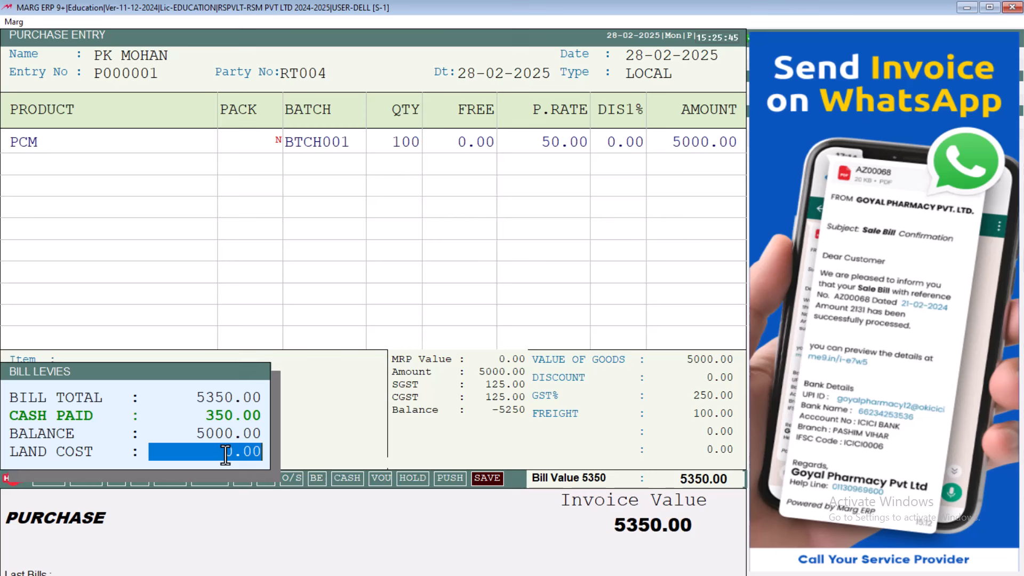
type("1")
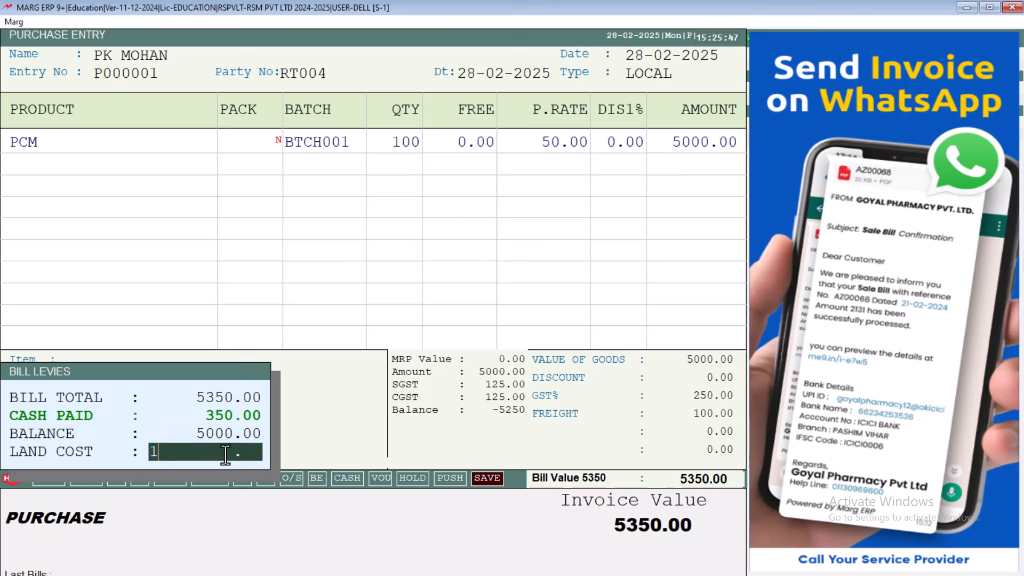
type("00")
key("Return")
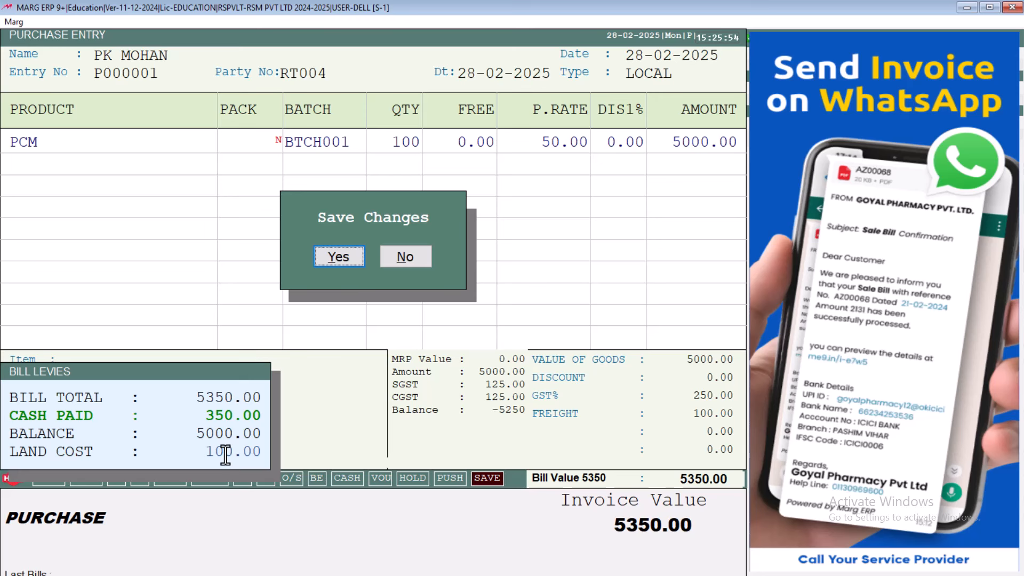
key("Return")
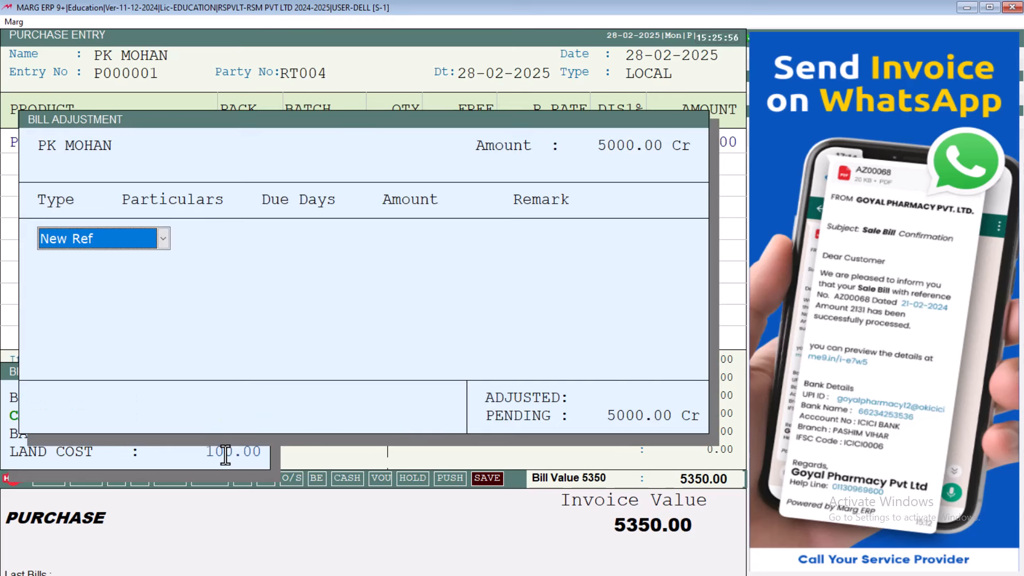
Adjust the full pending amount as a New Ref against the bill's own number with 30 due days and no remark.
key("alt+Down")
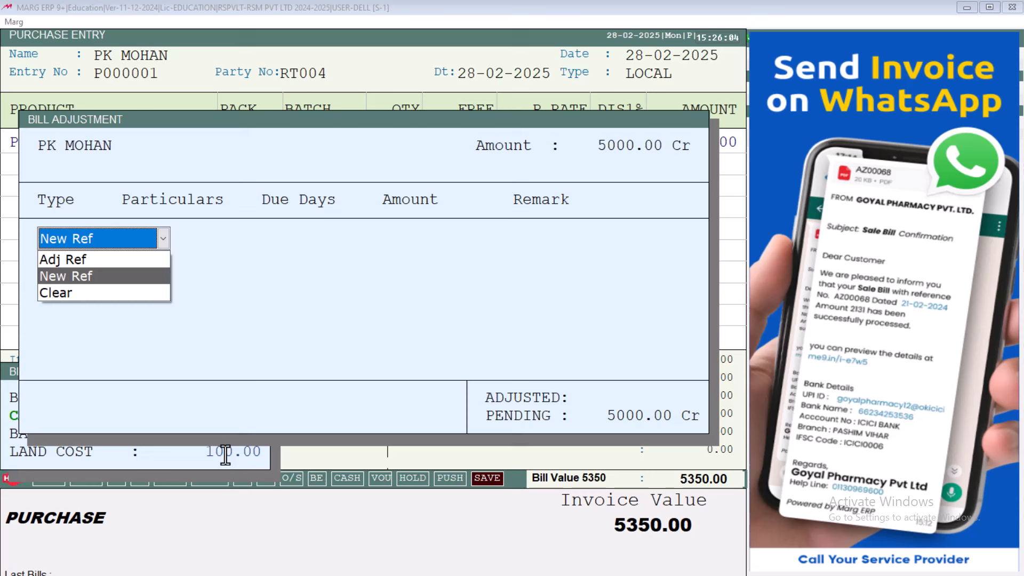
key("Return")
key("Return")
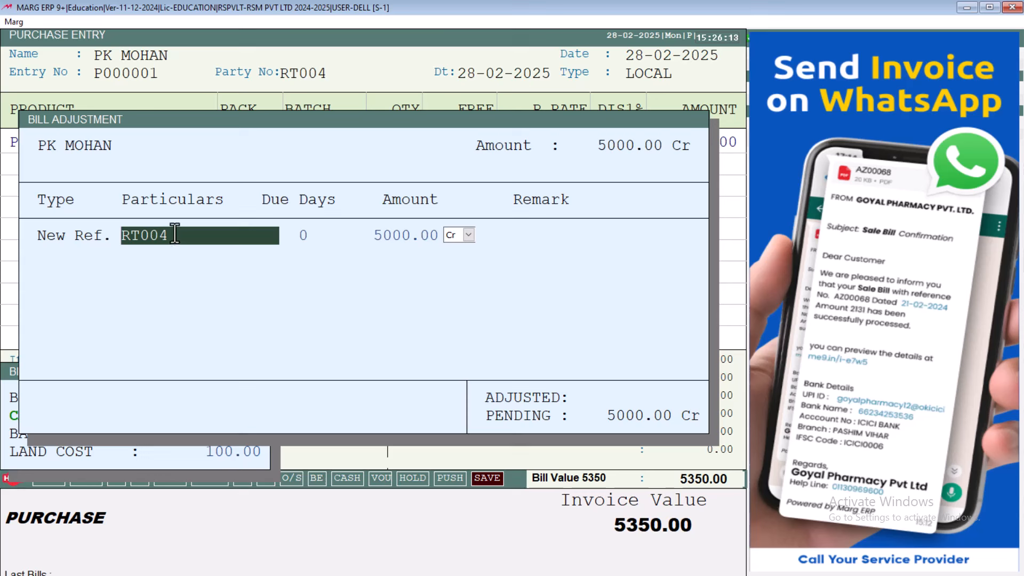
key("Return")
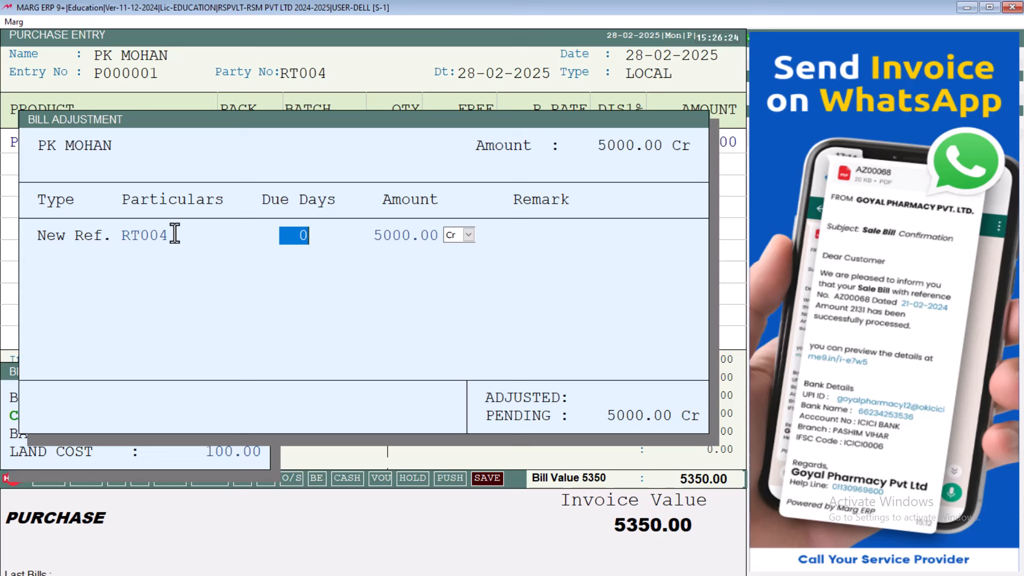
type("30")
key("Return")
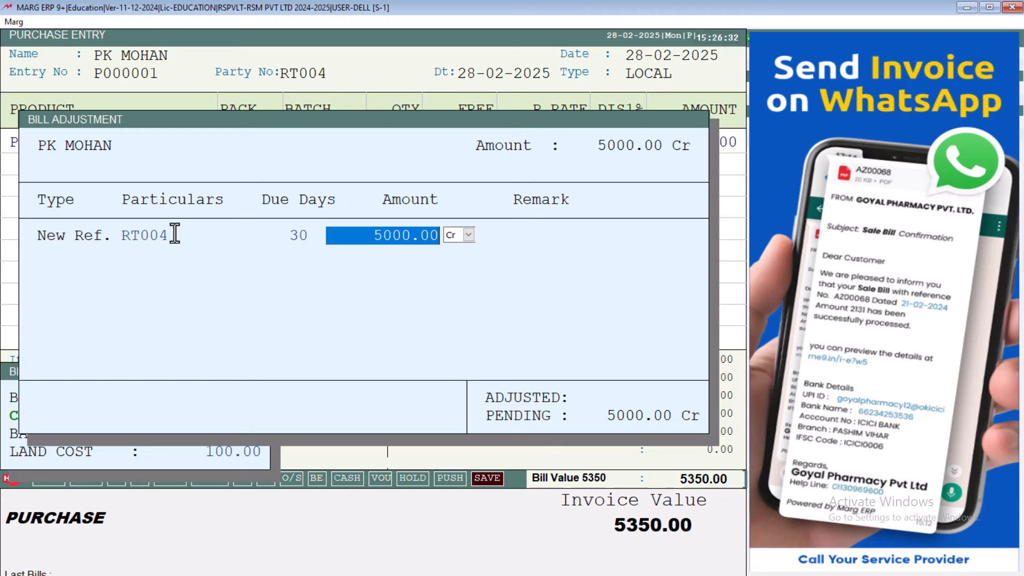
key("Return")
key("Return")
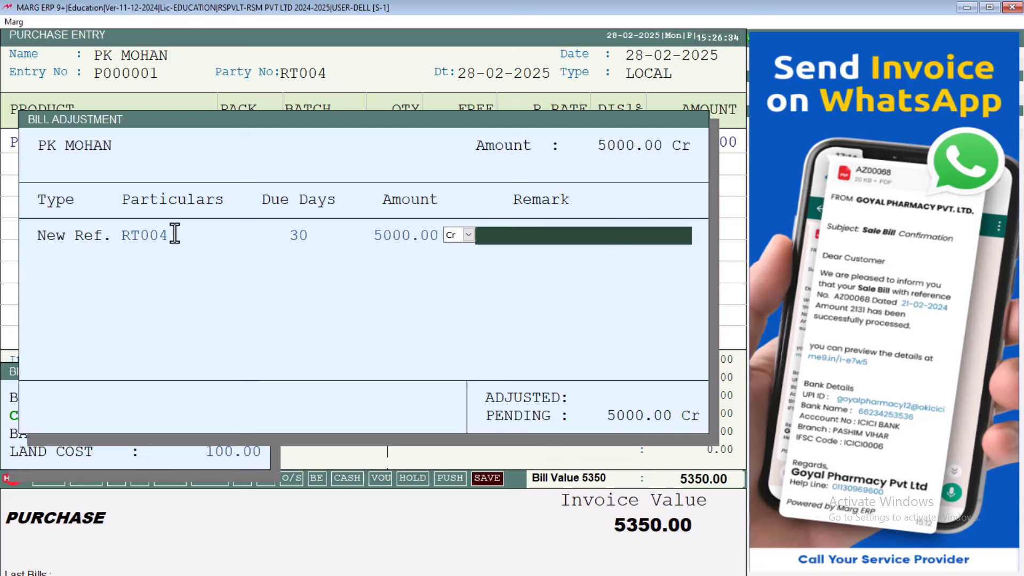
key("Return")
Leave the additional bill details blank to finish saving the bill, and exit purchase entry.
key("Return")
key("Return")
key("Return")
key("Return")
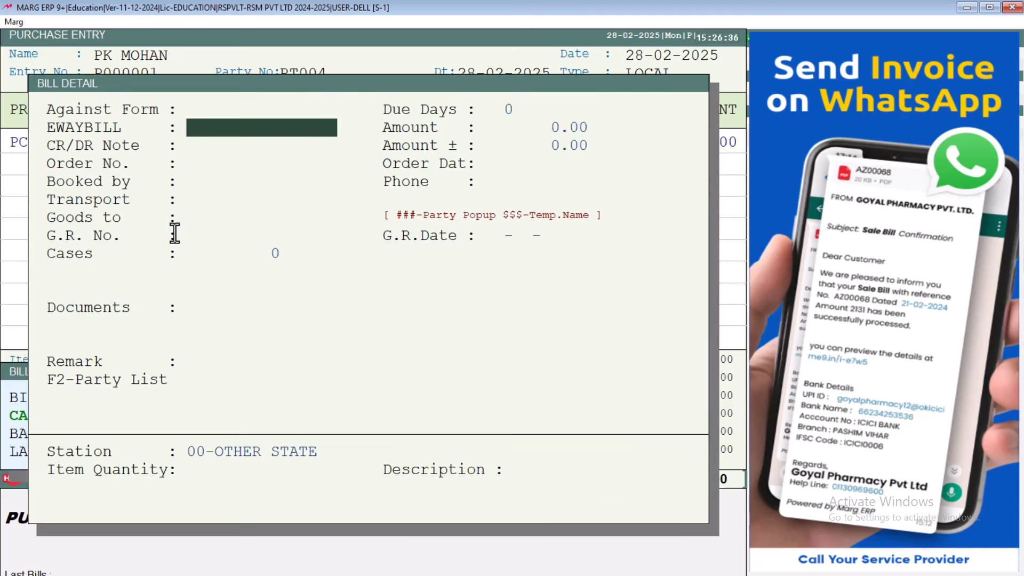
key("Return")
key("Return")
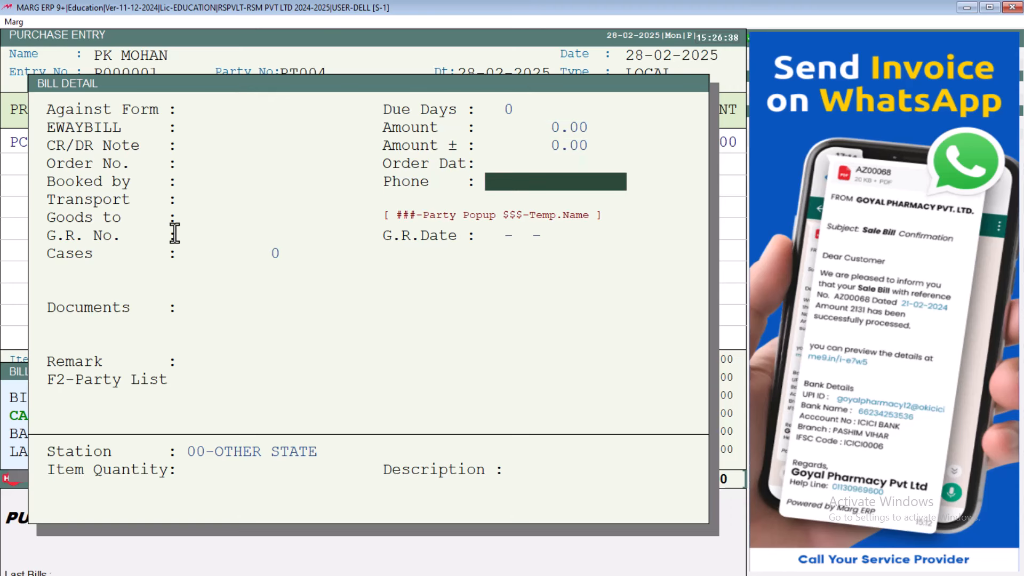
key("Return")
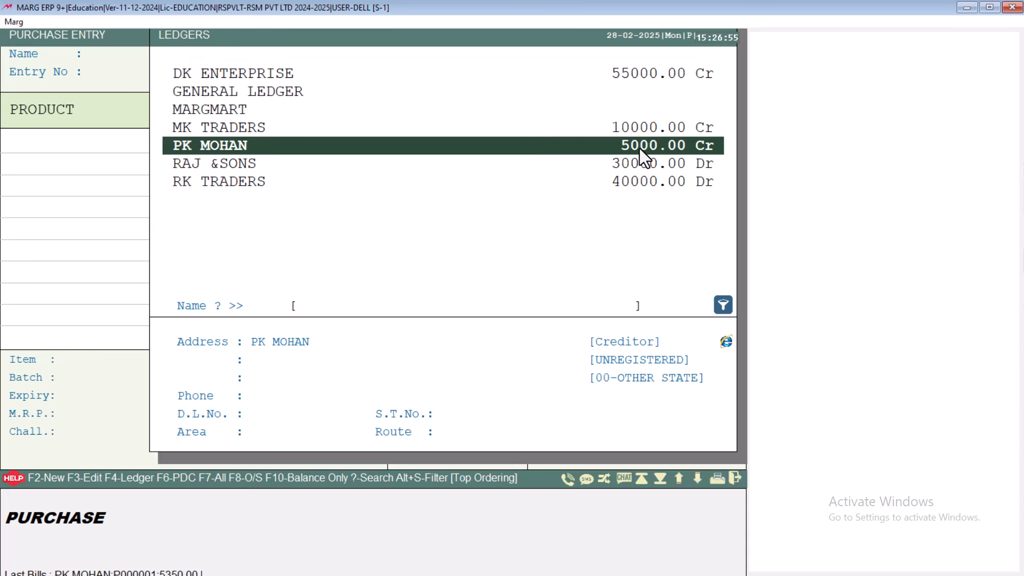
key("Escape")
key("Escape")
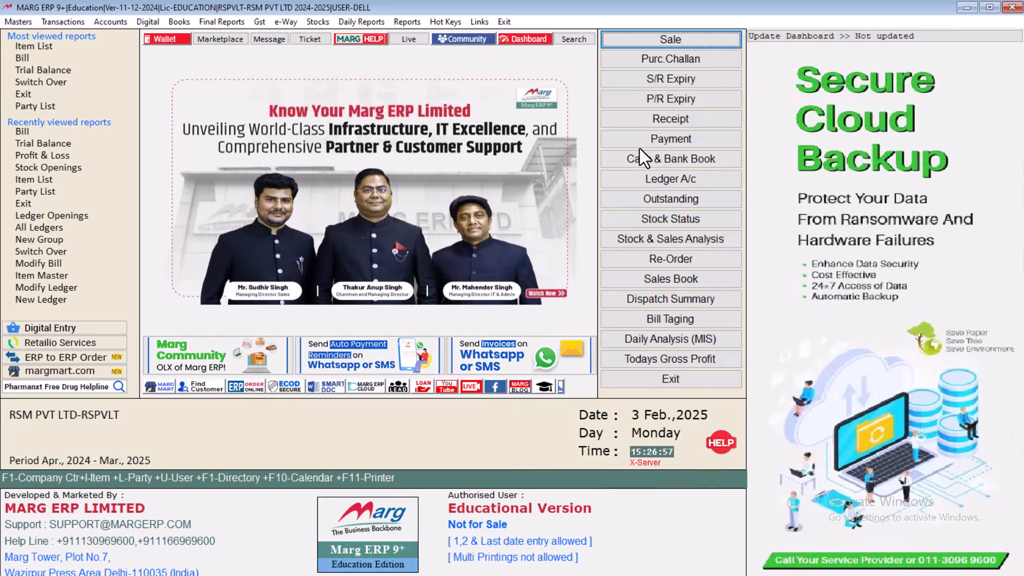
Open the PCM product record from the item list to check its purchase rate and cost, and exit without saving.
key("ctrl+i")
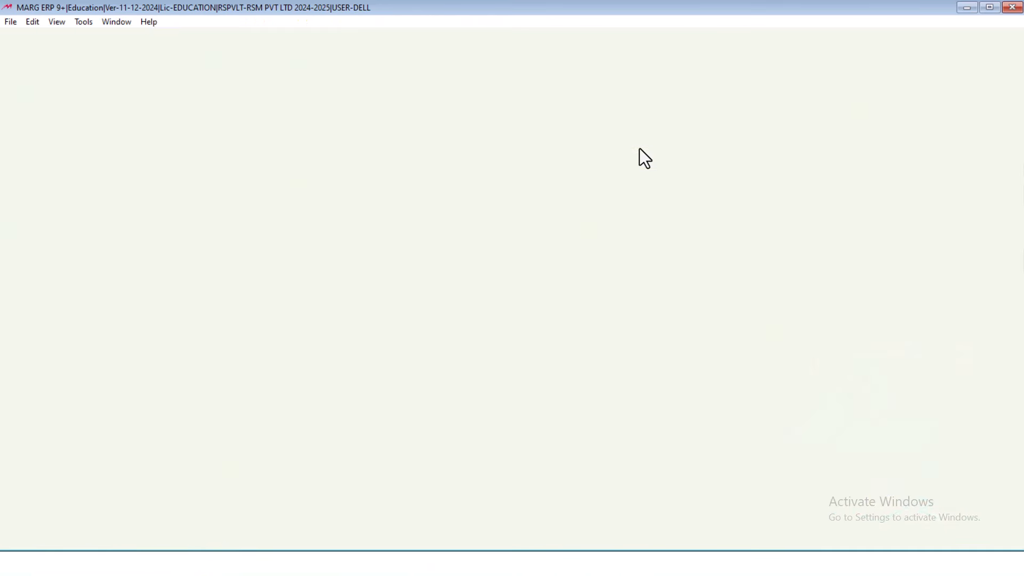
key("Down")
key("Down")
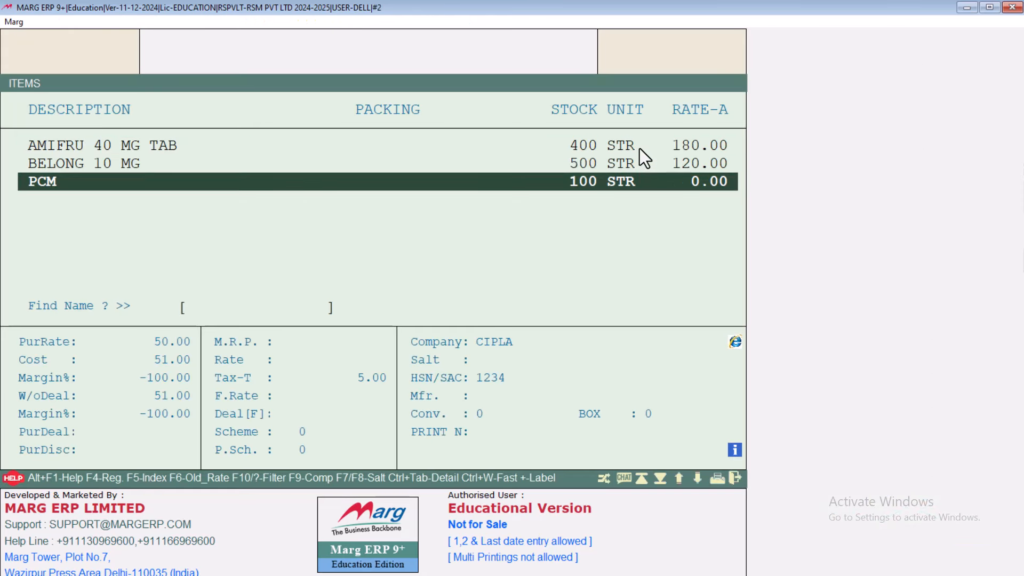
key("Return")
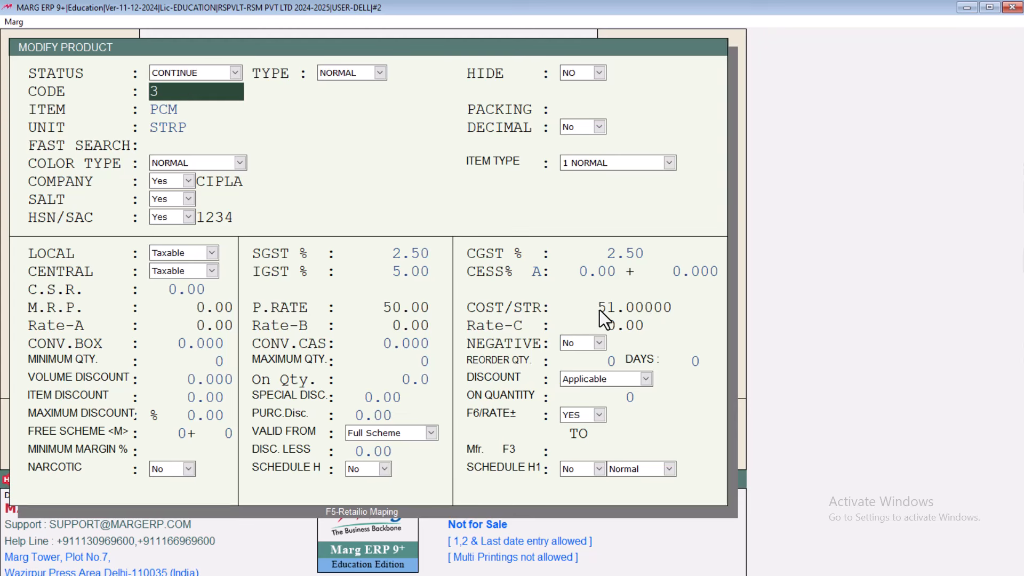
key("Escape")
key("Return")
key("Escape")
key("Right")
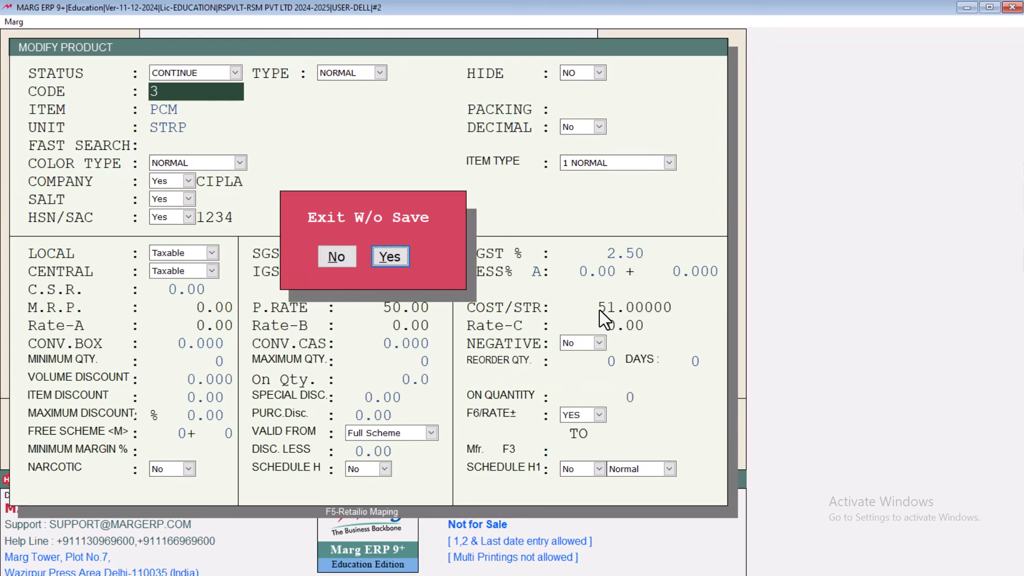
key("Return")
key("Escape")
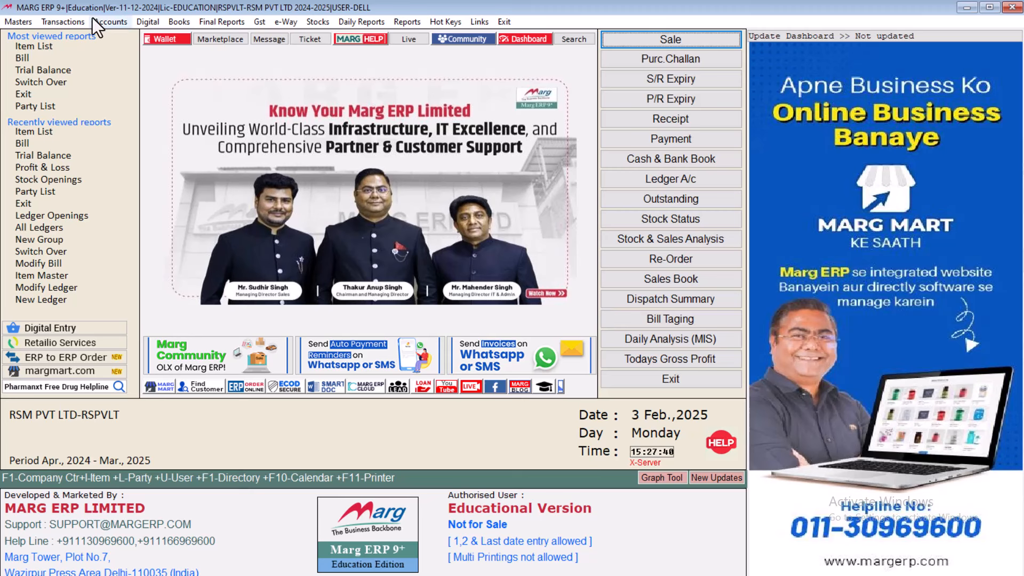
left_click(56, 24)
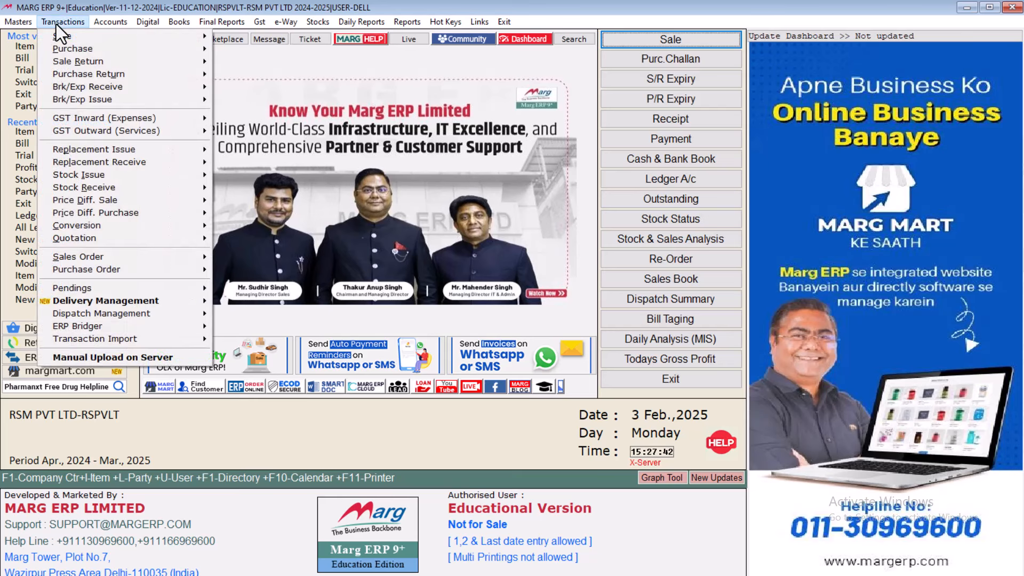
mouse_move(141, 51)
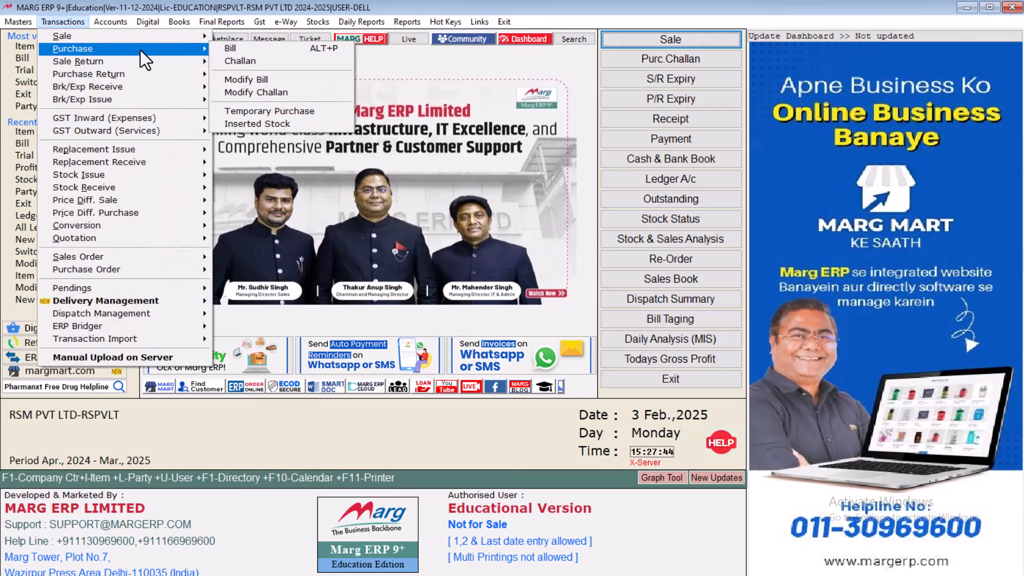
left_click(242, 79)
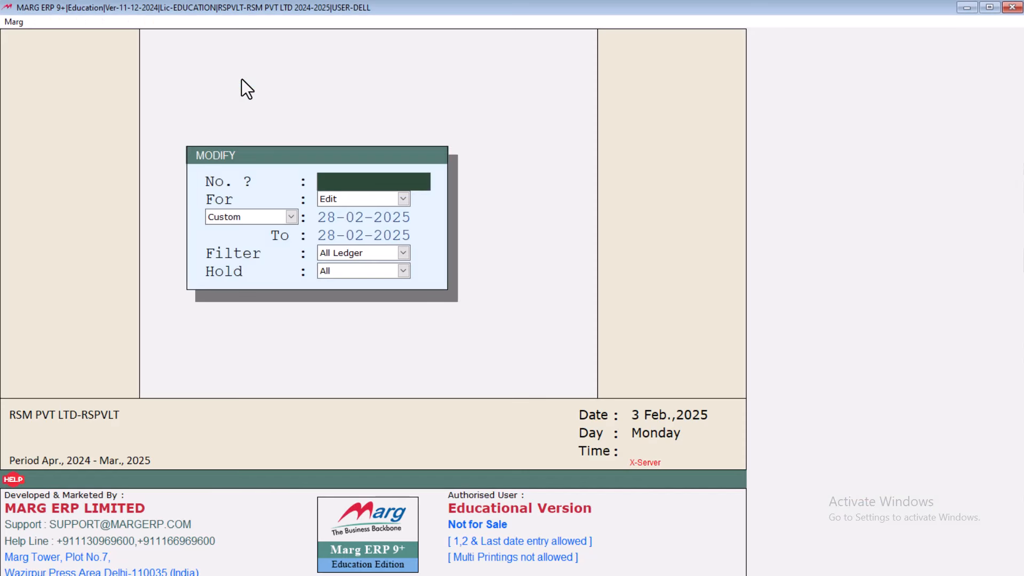
key("Escape")
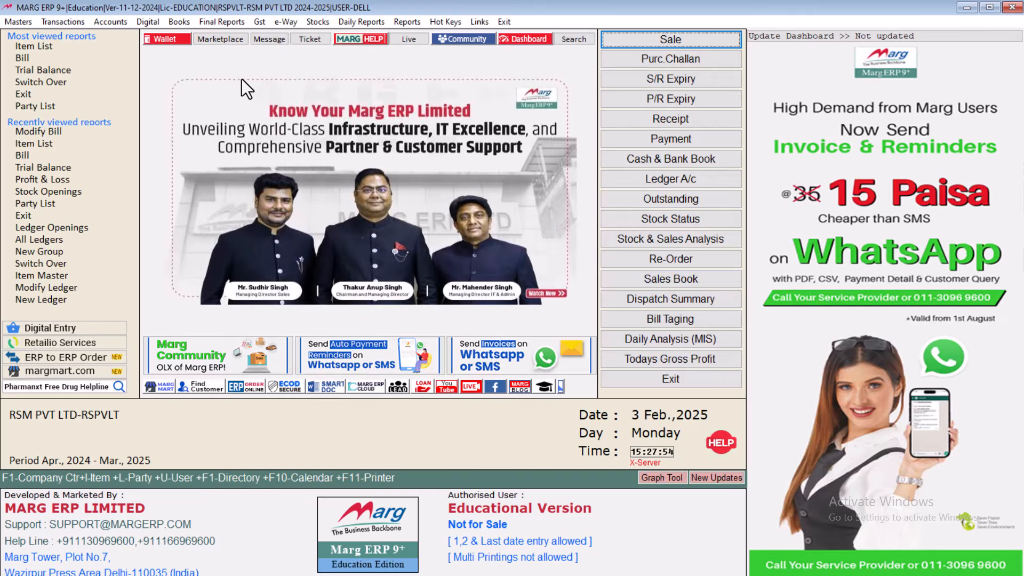
Request a bill modification from purchase entry with type Same, purpose Edit, and a custom period from 28-02-2025 to 28-02-2025.
key("alt+p")
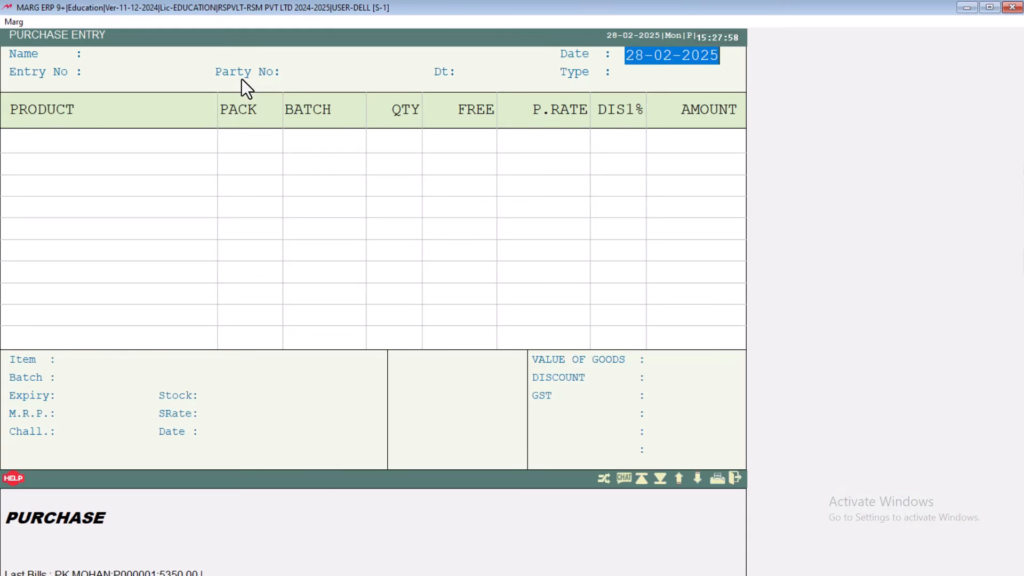
key("alt+m")
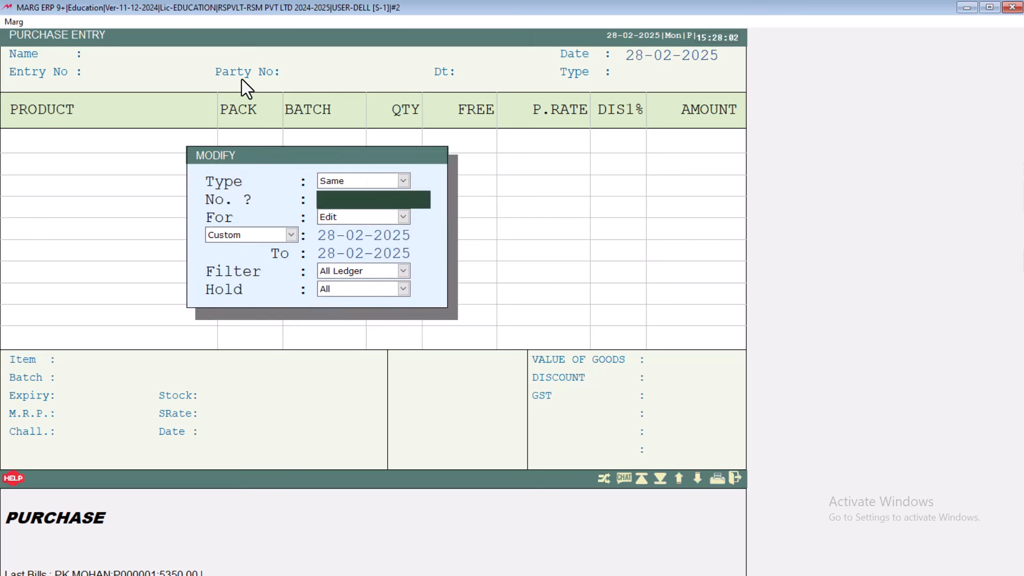
left_click(358, 185)
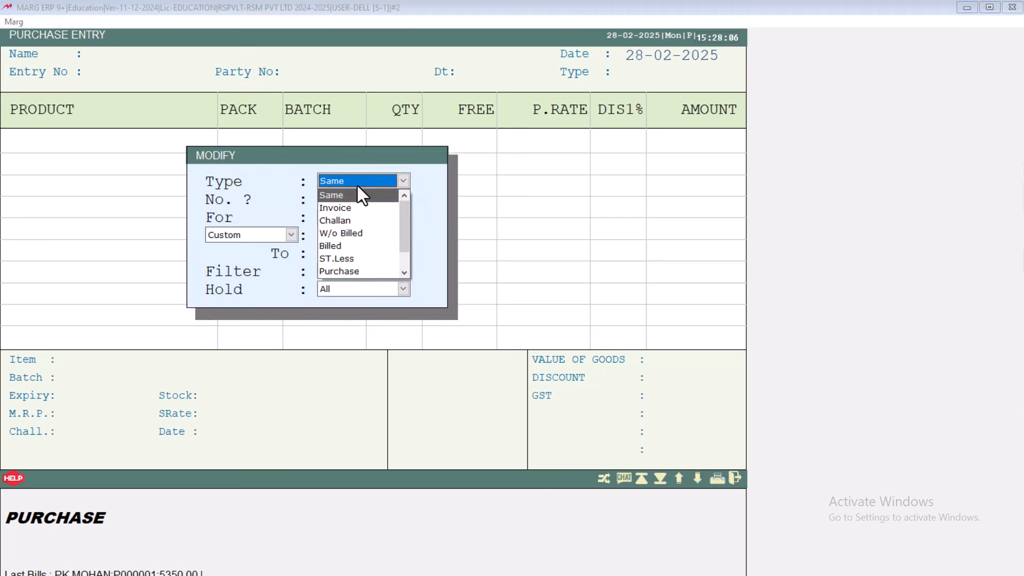
left_click(358, 185)
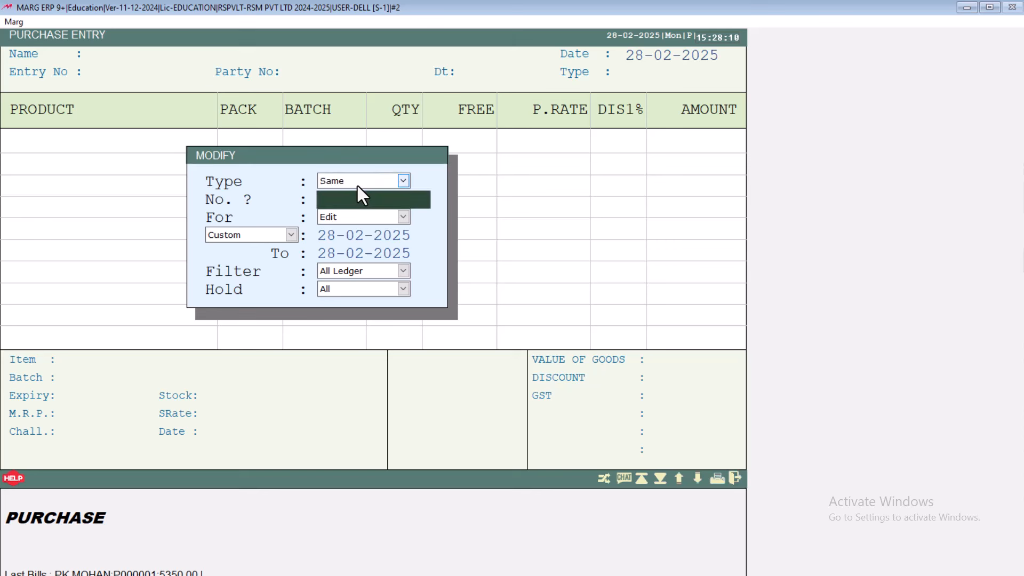
key("Return")
key("alt+Down")
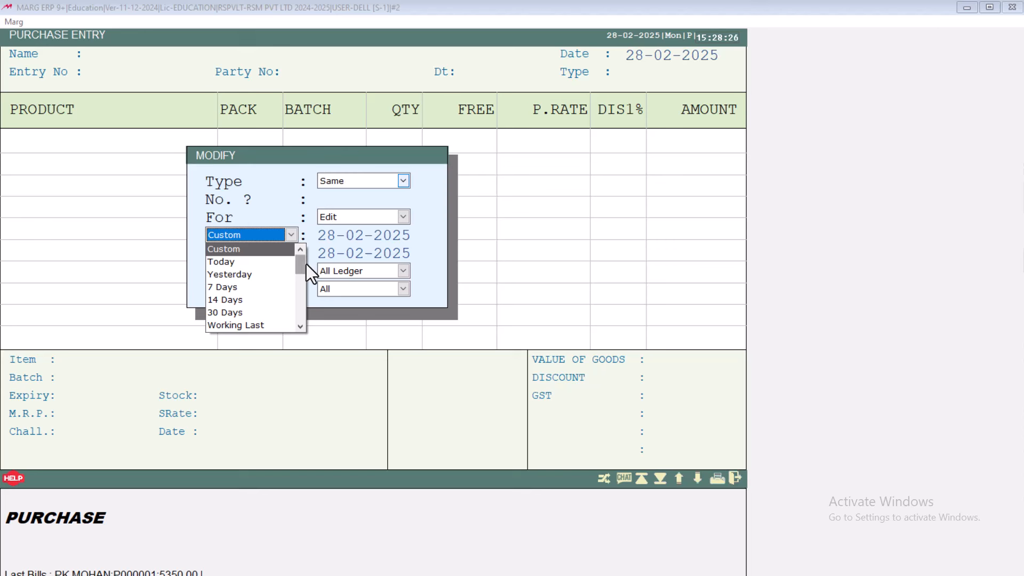
mouse_move(300, 264)
left_mouse_down()
mouse_move(298, 311)
mouse_move(304, 259)
left_mouse_up()
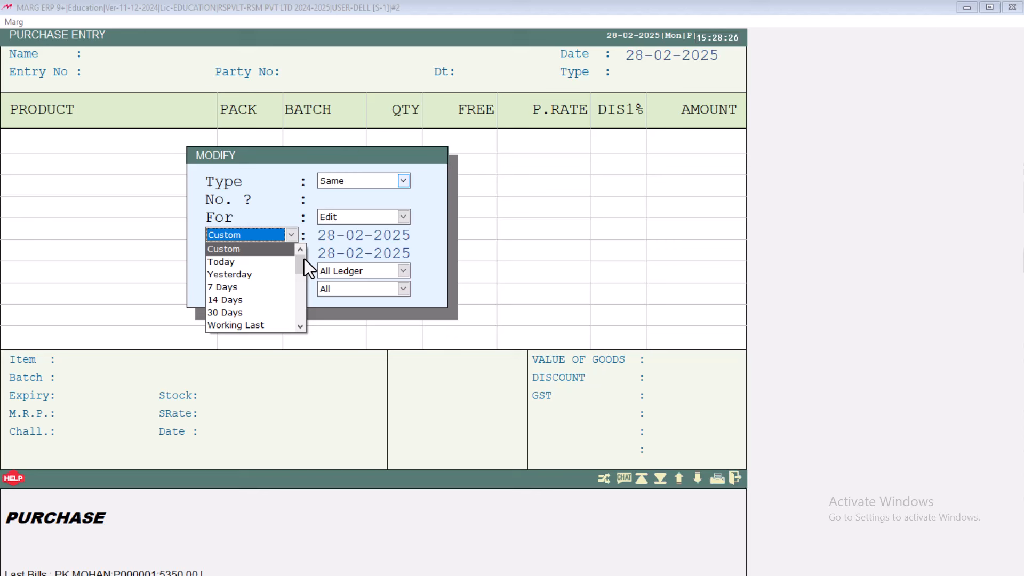
left_click(277, 249)
key("Return")
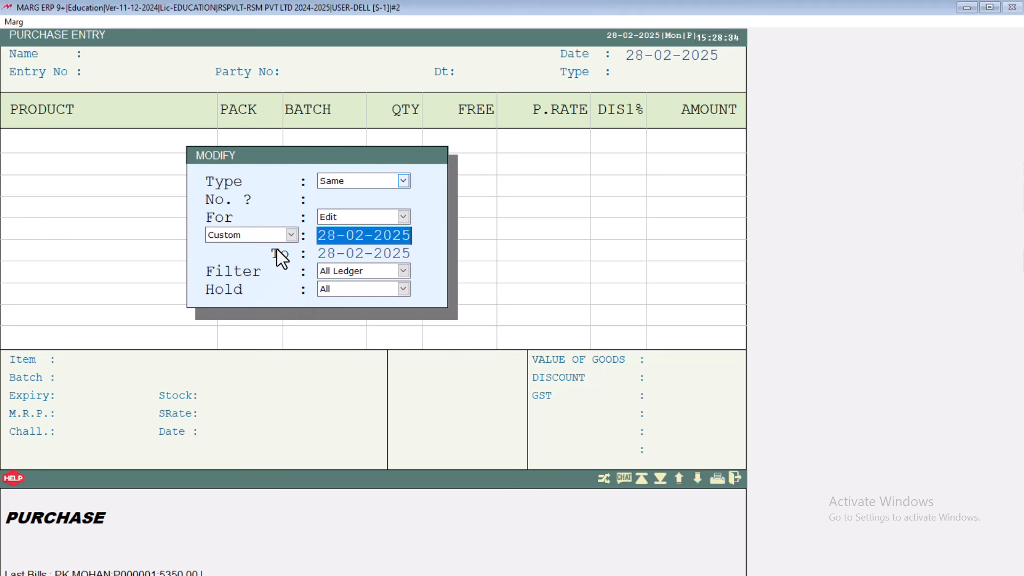
key("Return")
key("Return")
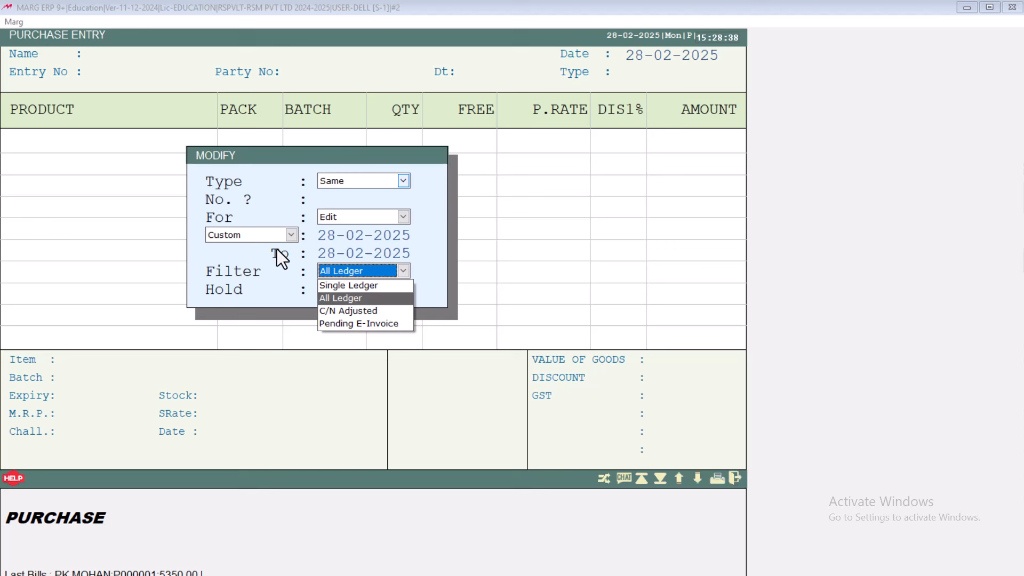
Look through the ledger filter options for the bill search and keep All Ledger.
key("Up")
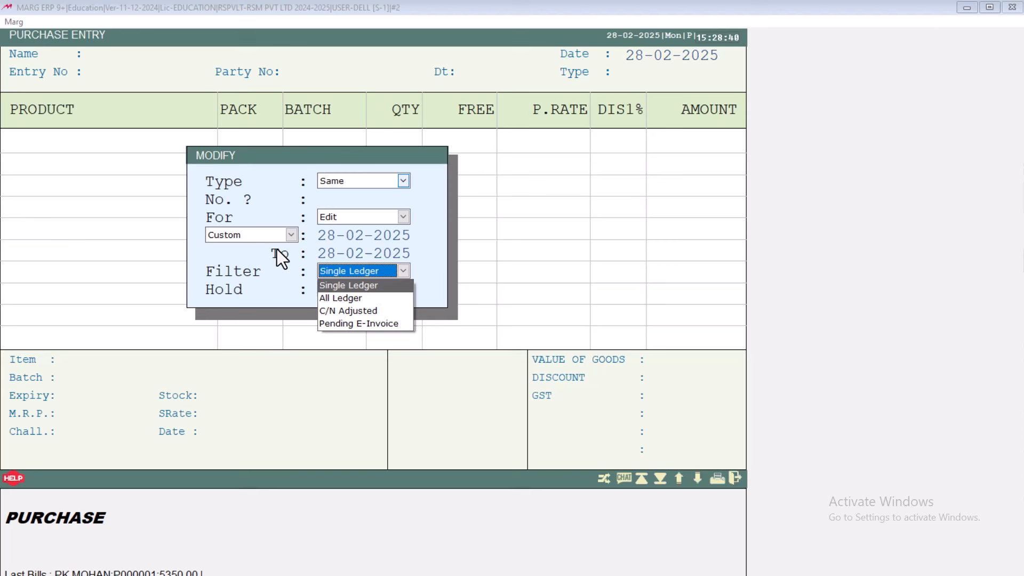
key("Down")
key("Down")
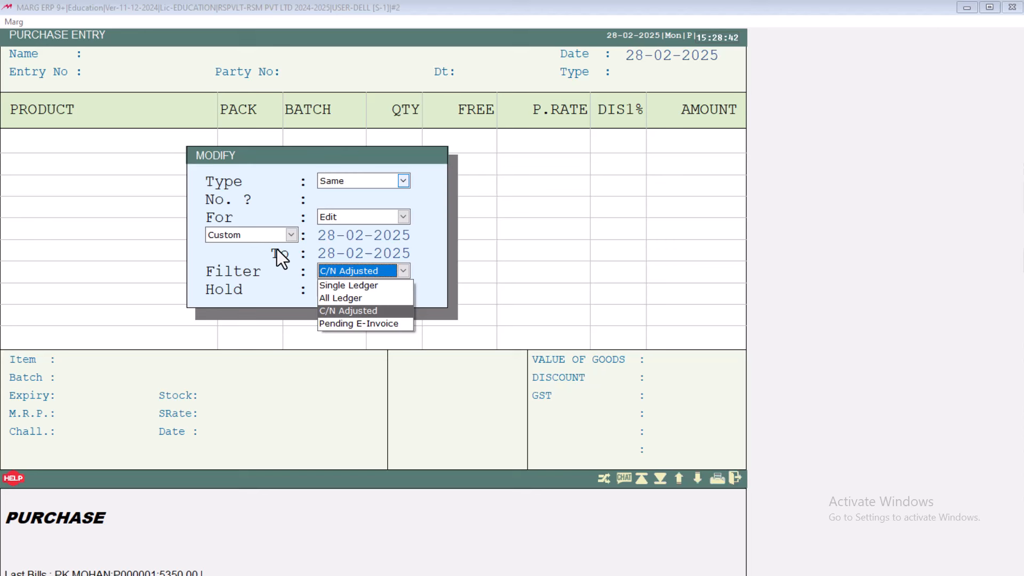
key("Down")
key("Up")
key("Up")
key("Up")
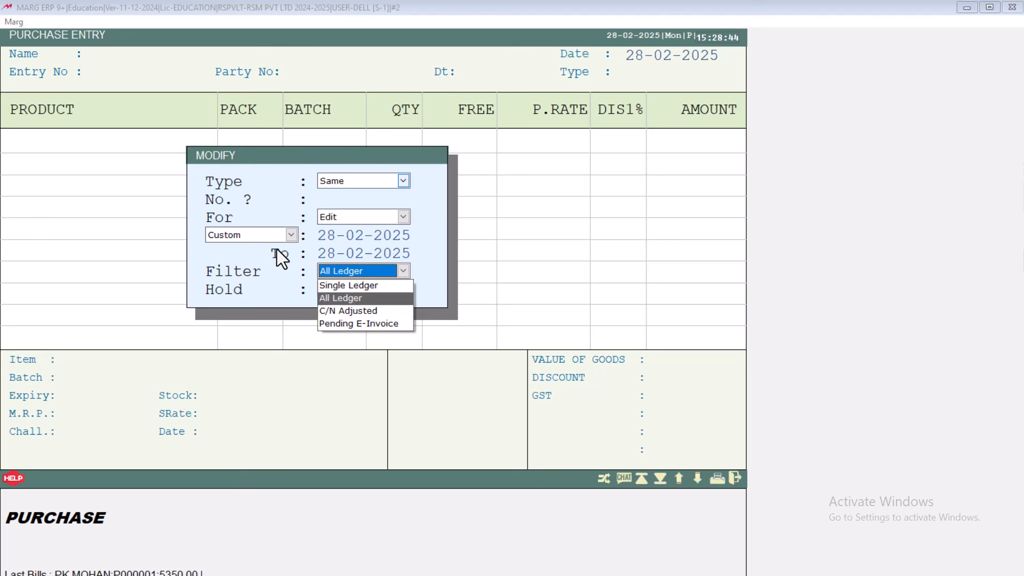
key("Down")
key("Up")
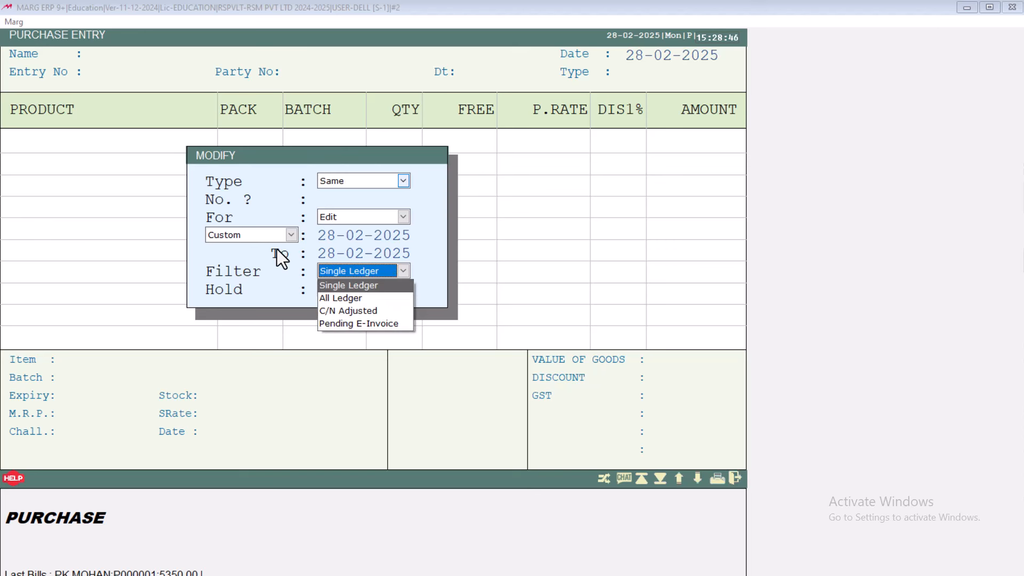
key("Down")
key("Return")
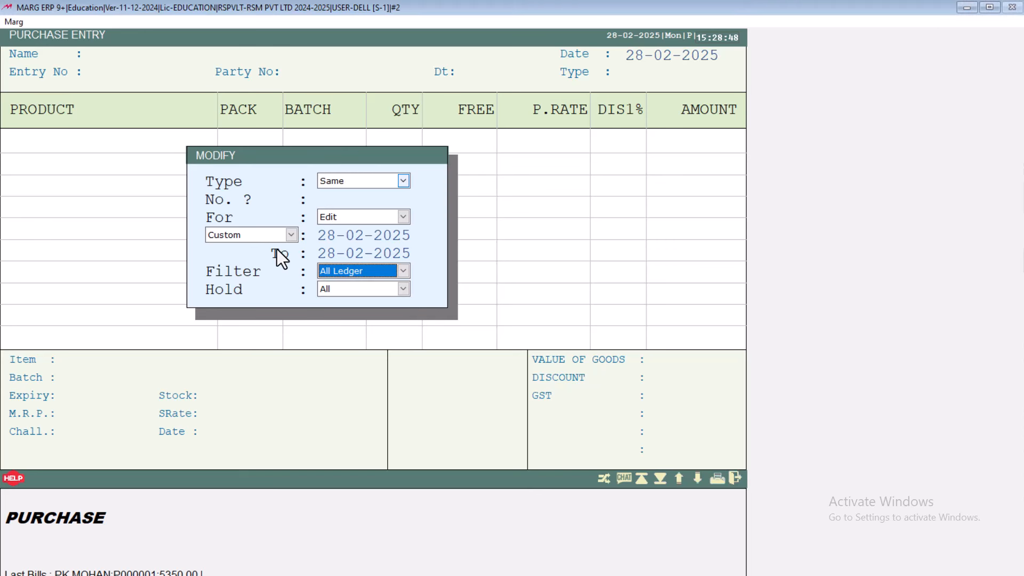
Set the hold status to All and list the matching purchase bills.
key("Return")
key("Down")
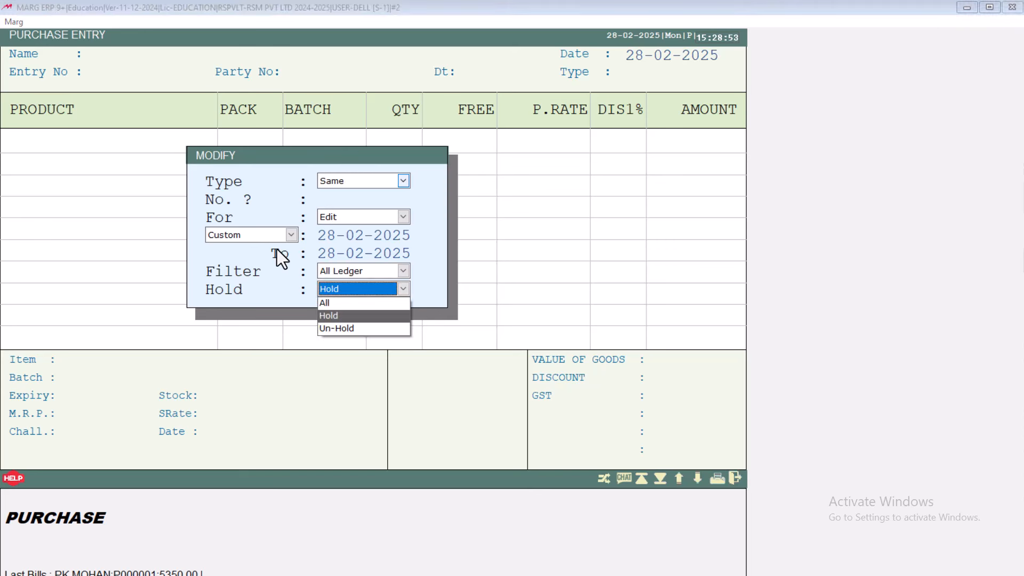
key("Up")
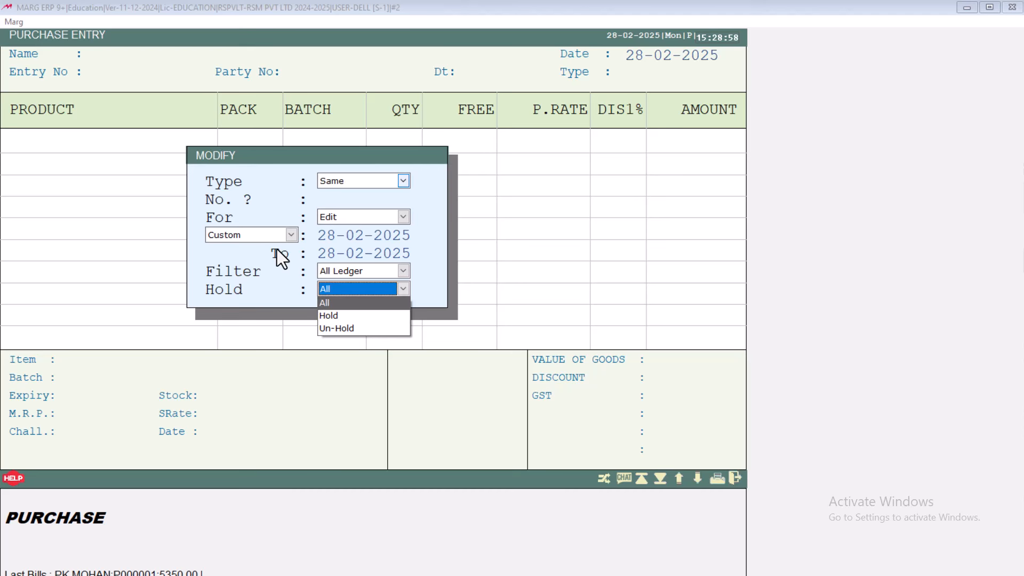
key("Return")
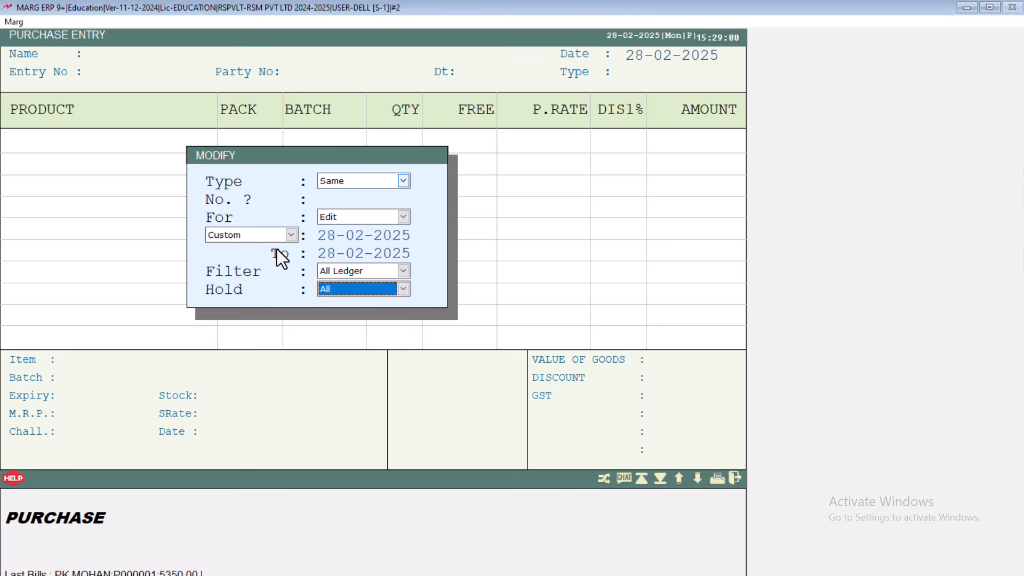
key("Return")
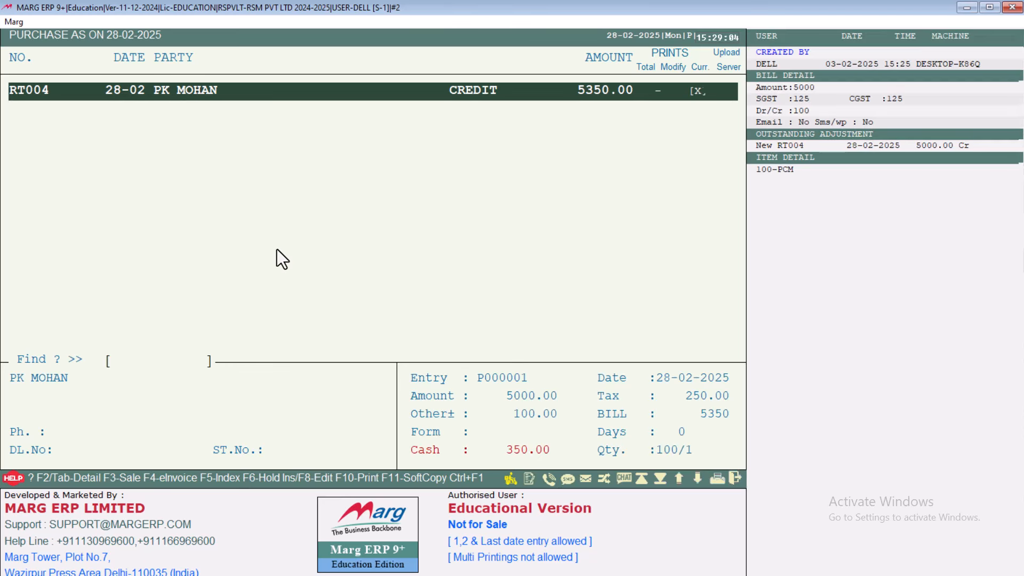
Open the listed credit purchase bill in modify mode and keep its supplier, entry date and party bill details.
key("Return")
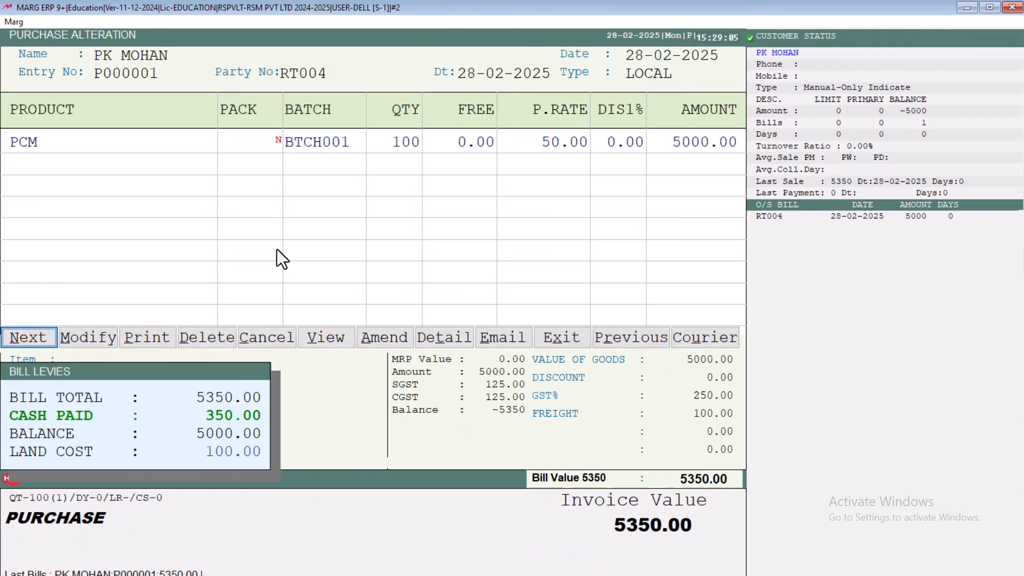
key("Right")
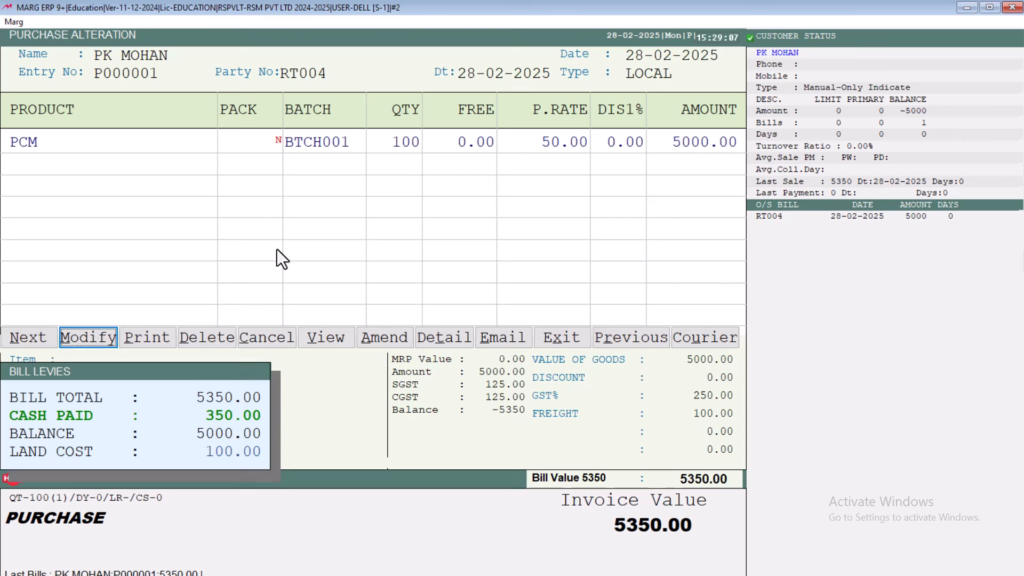
key("Return")
key("Return")
key("Return")
key("Return")
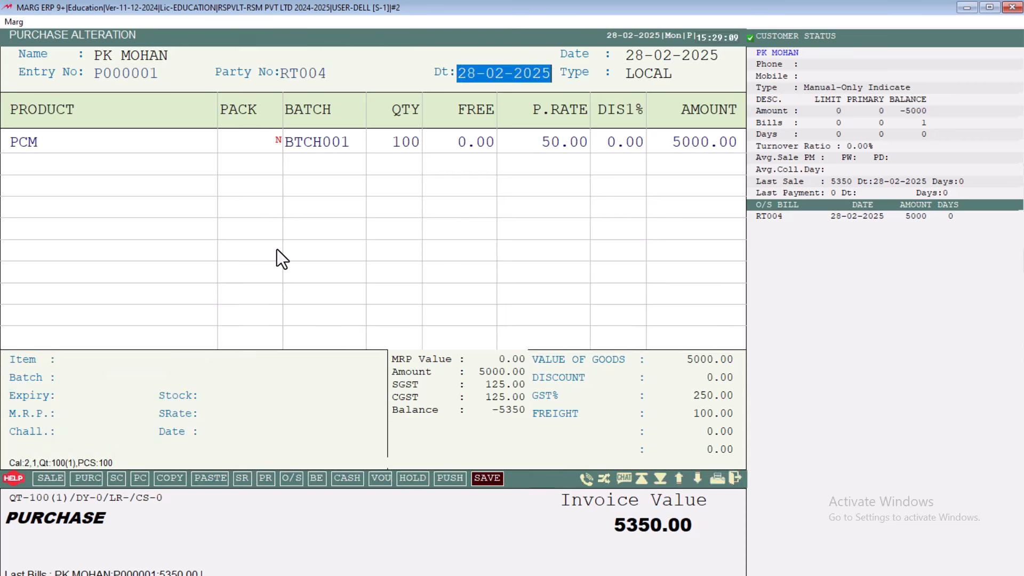
key("Return")
Keep the PCM line's batch BTCH001, expiry 1/2026, quantity 100 and rate 50.00, and accept its batch details.
key("Return")
key("Return")
key("Return")
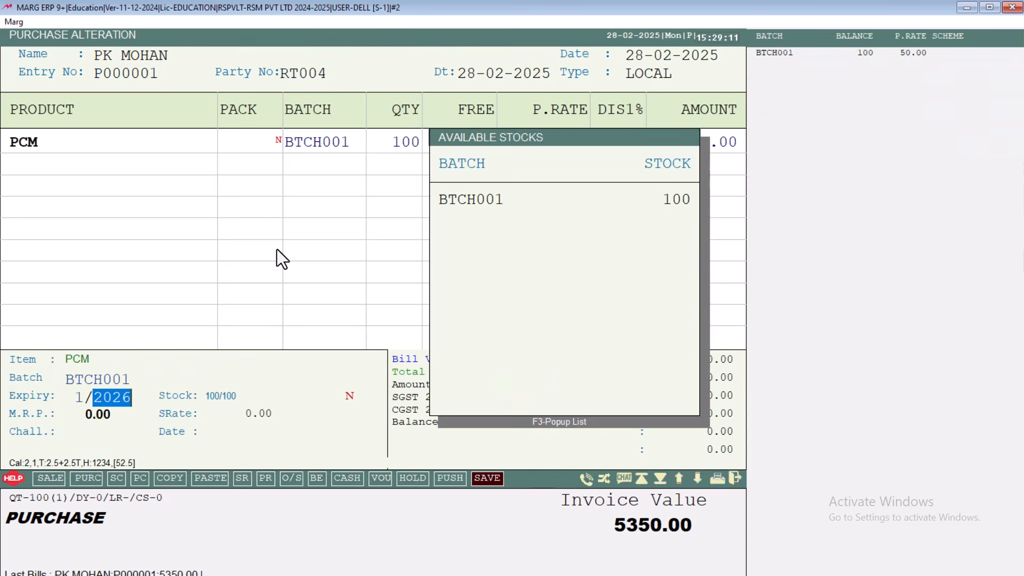
key("Return")
key("Return")
key("Return")
key("Return")
key("Return")
key("Return")
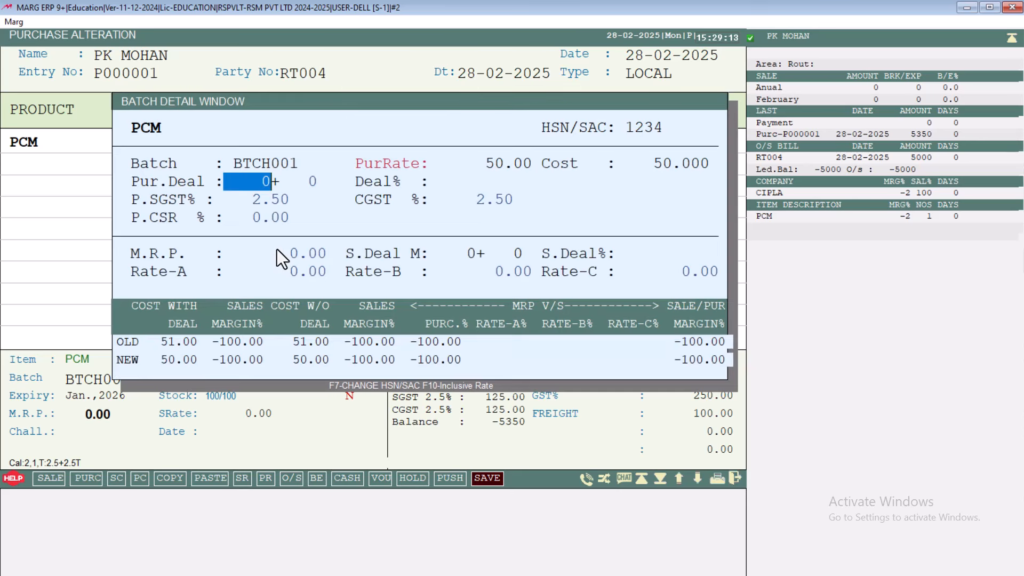
key("Return")
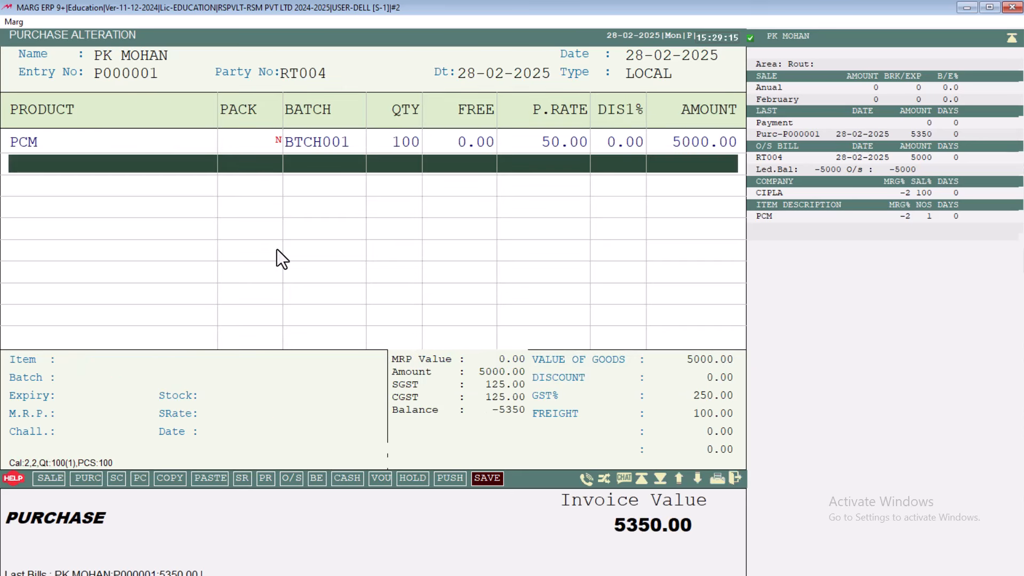
End the item list and accept the existing discount, GST, 100.00 freight and remaining charges to reach the bill levies.
key("Escape")
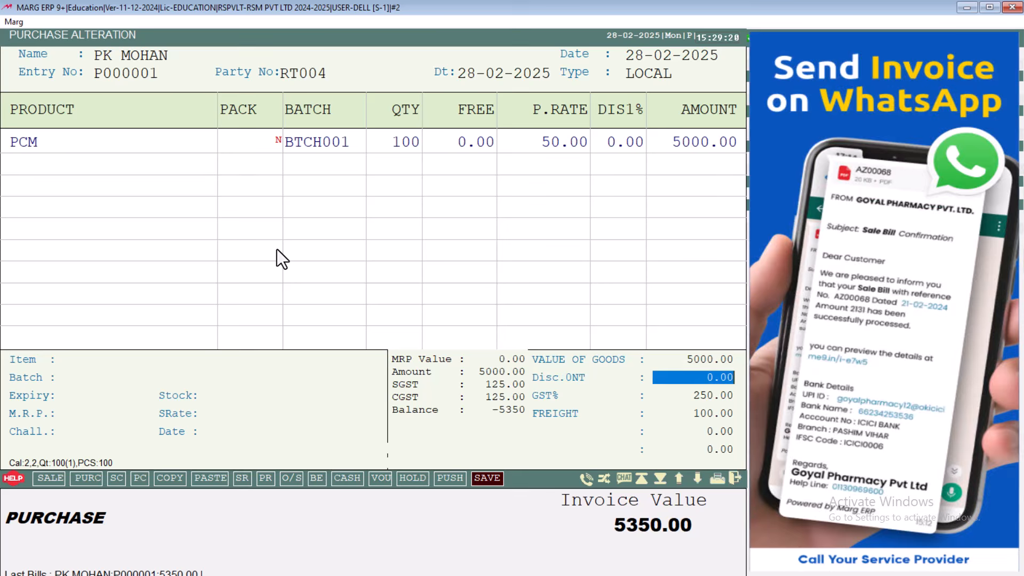
key("Return")
key("Escape")
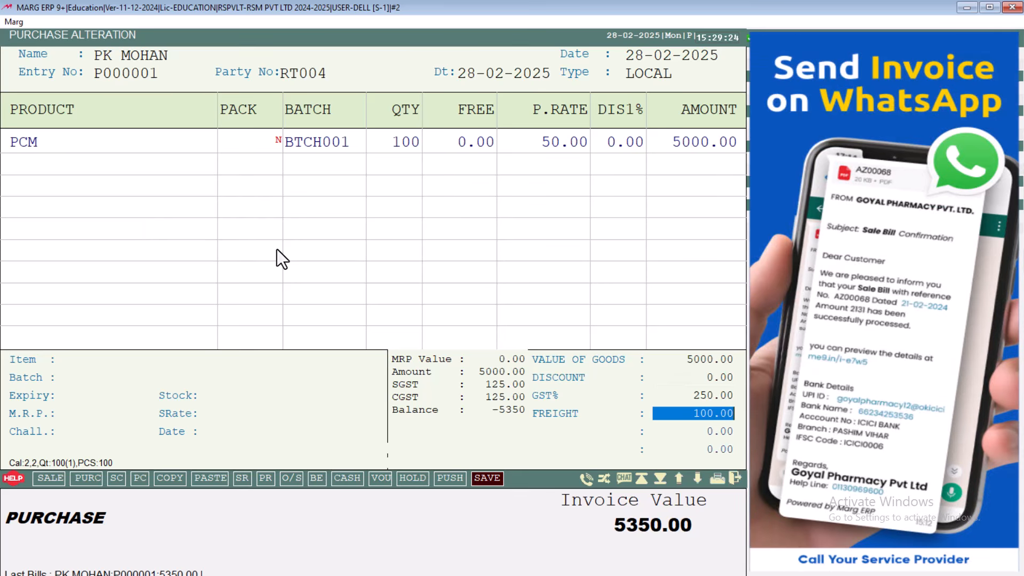
key("Return")
key("Return")
key("Return")
key("Return")
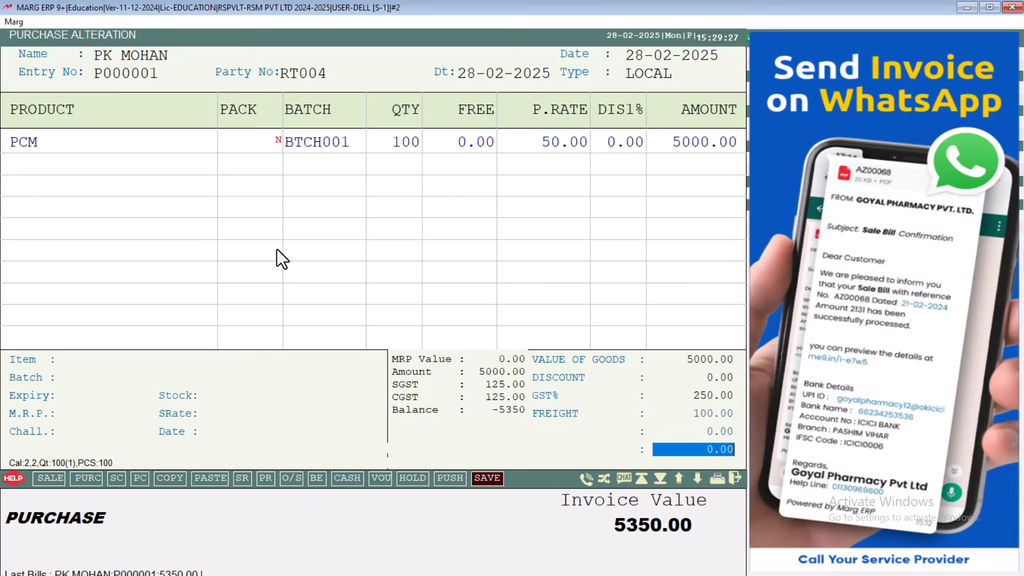
key("Return")
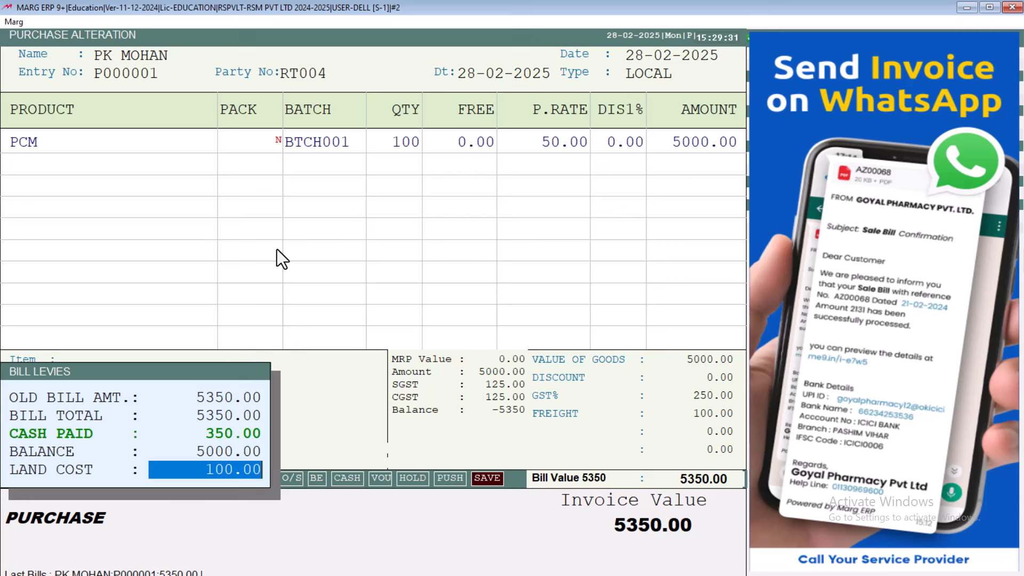
Clear the land cost in the bill levies, skip the scheme list, and save the bill with its existing outstanding adjustment.
key("BackSpace")
key("Return")
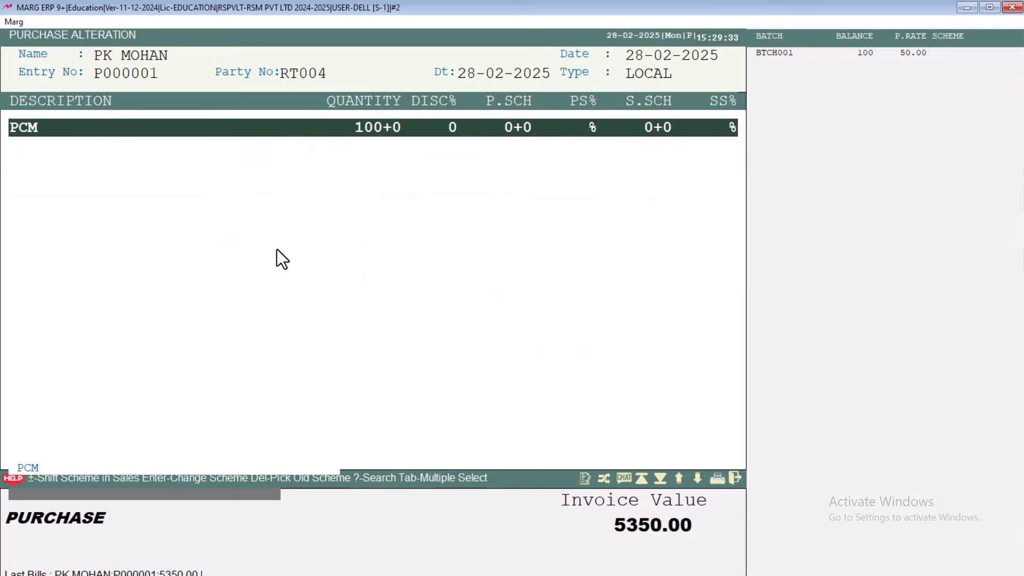
key("Escape")
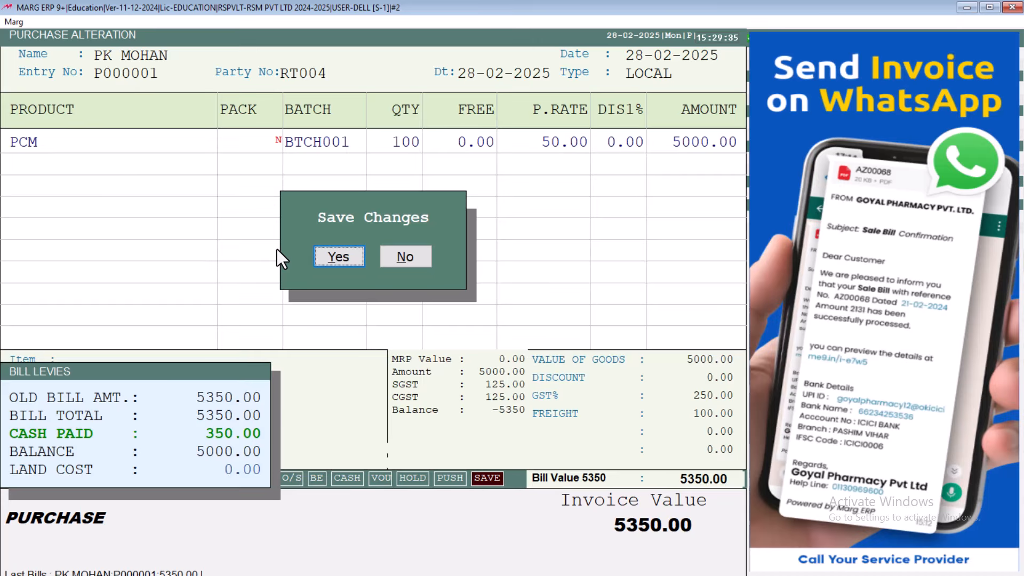
key("Return")
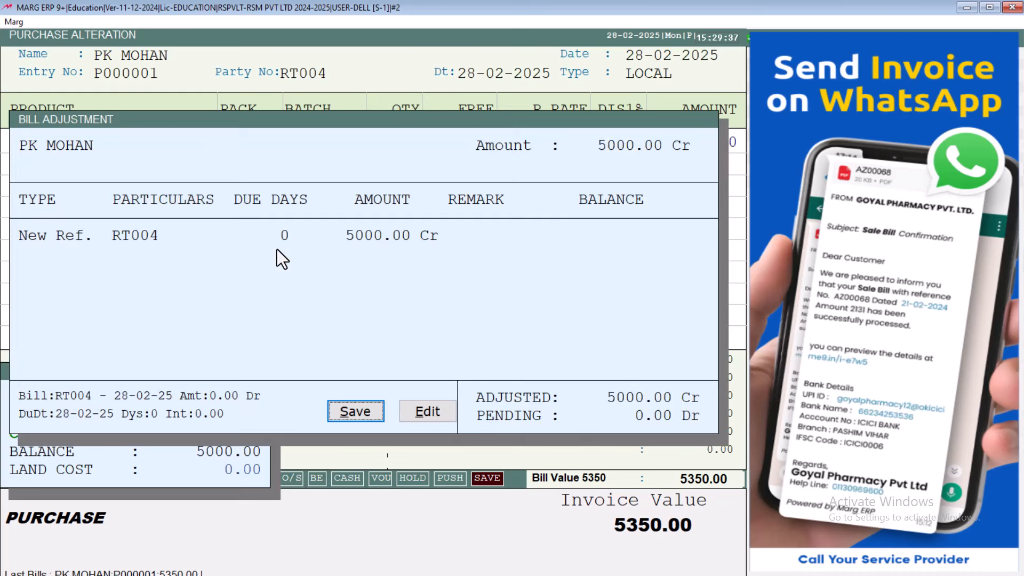
key("Return")
key("Return")
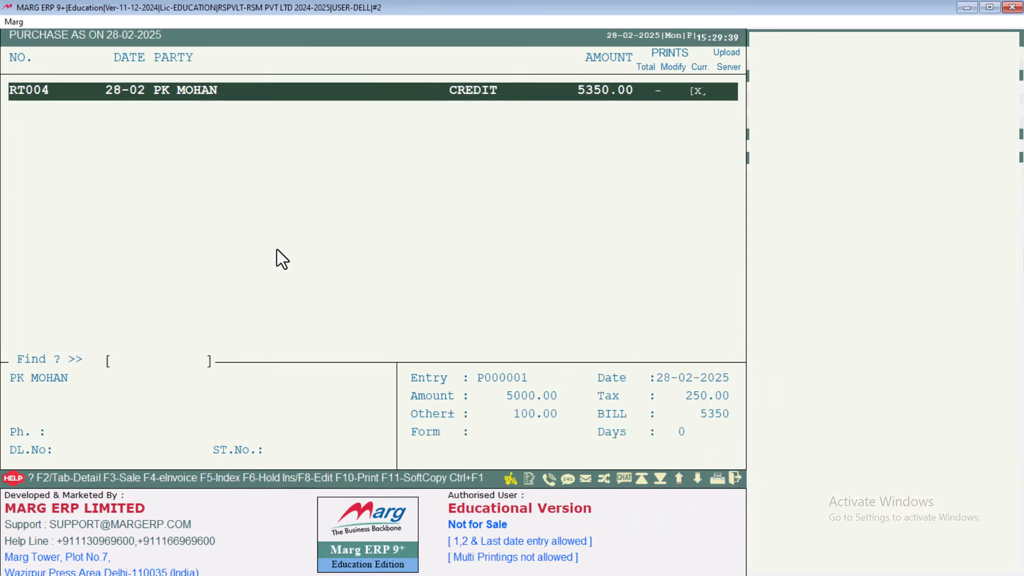
Leave the purchase bill list and open the PCM product from the item list to check its cost per strip.
key("Escape")
key("Escape")
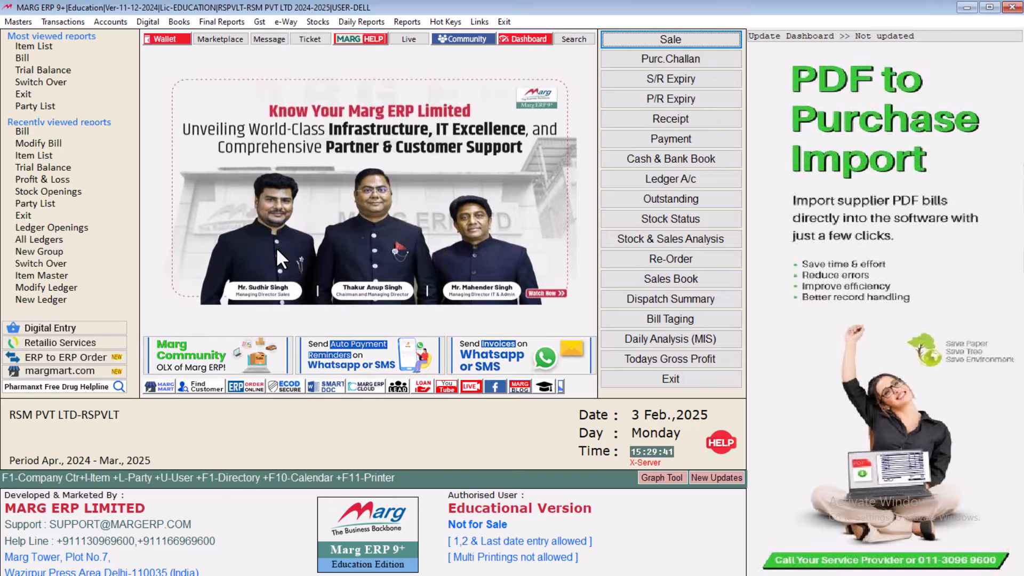
key("ctrl+i")
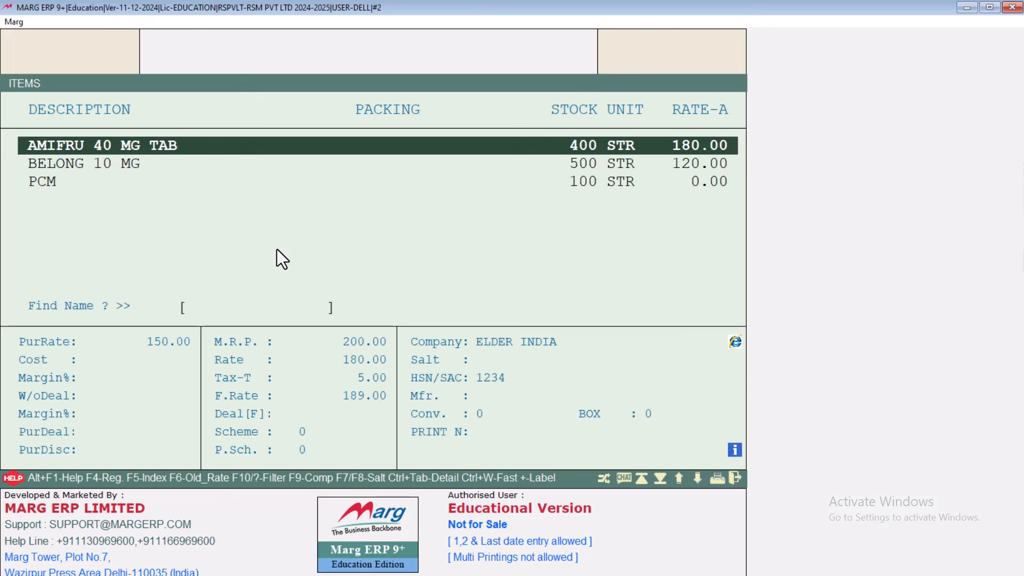
key("Down")
key("Down")
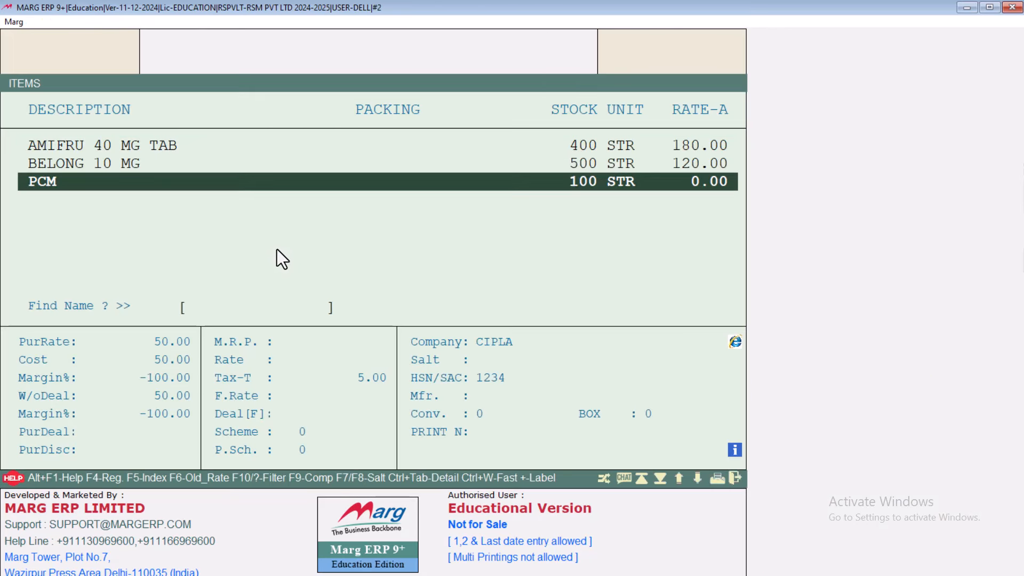
key("Return")
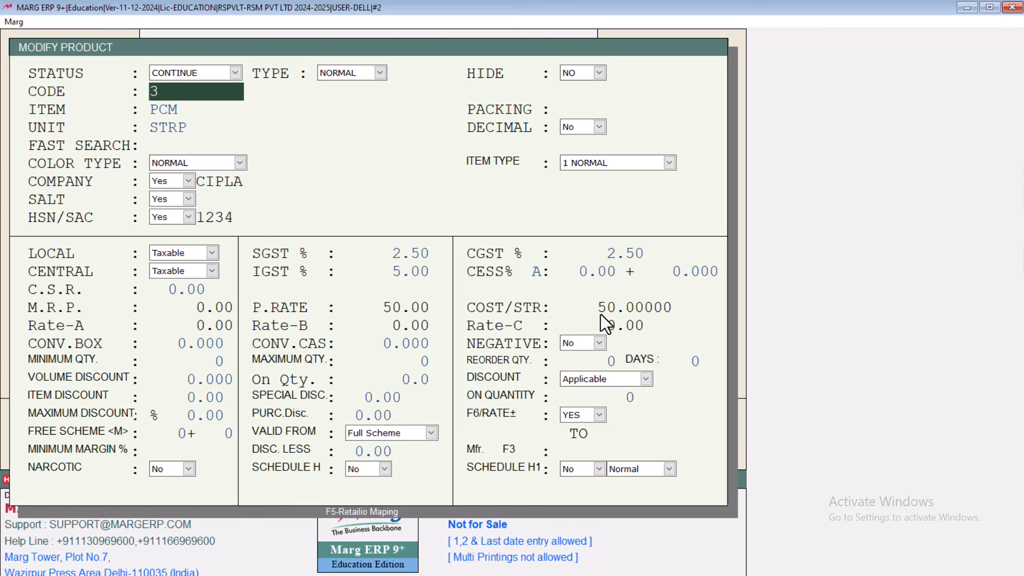
Exit the PCM product details without saving and close the item list.
key("Escape")
key("Right")
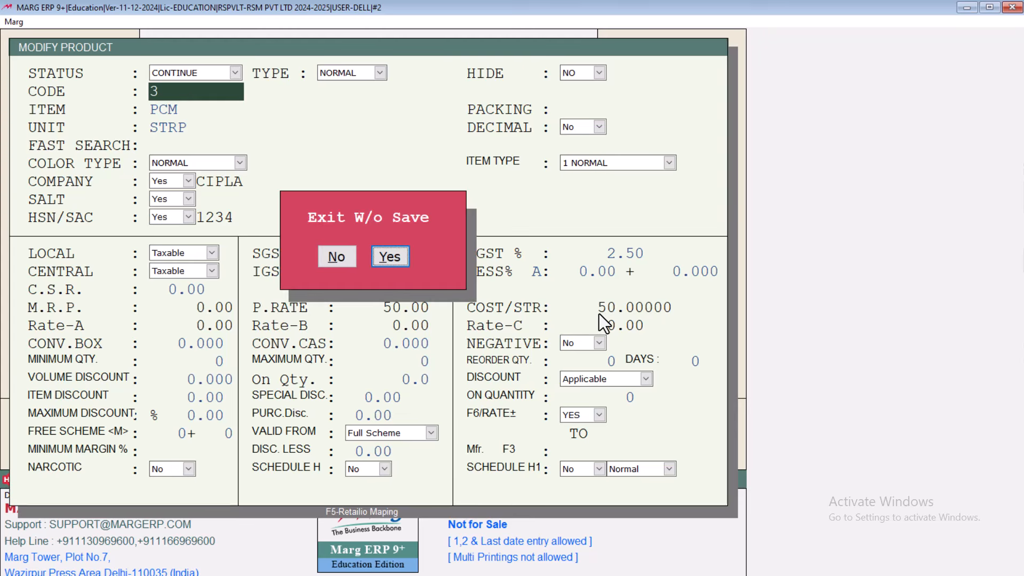
key("Return")
key("Escape")
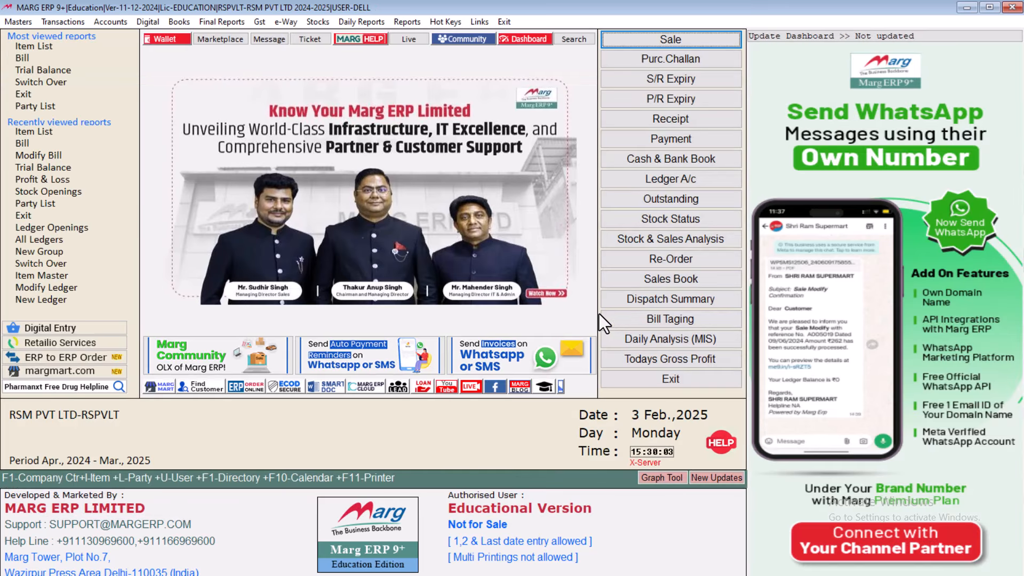